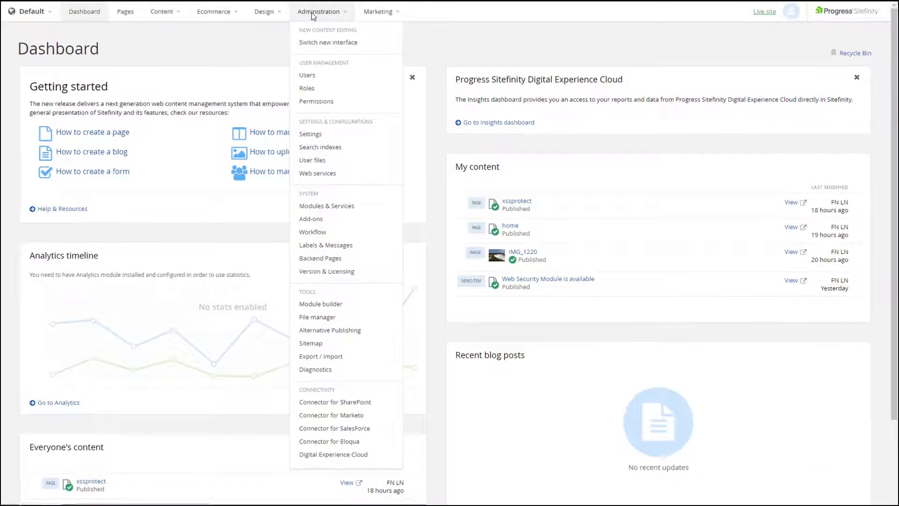
Confirm Web Security shows as Active in Modules, then open the dashboard's Administration menu.
click(322, 209)
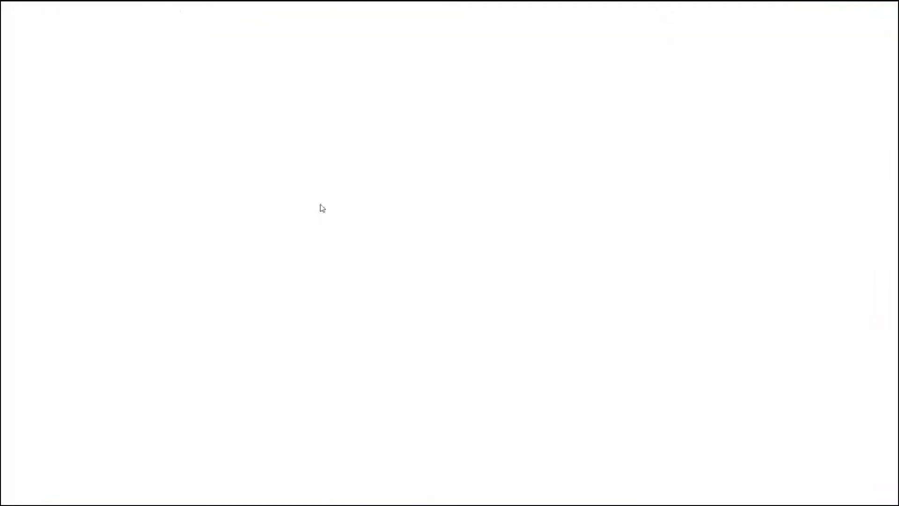
scroll(191, 202, down, 10)
scroll(190, 202, down, 5)
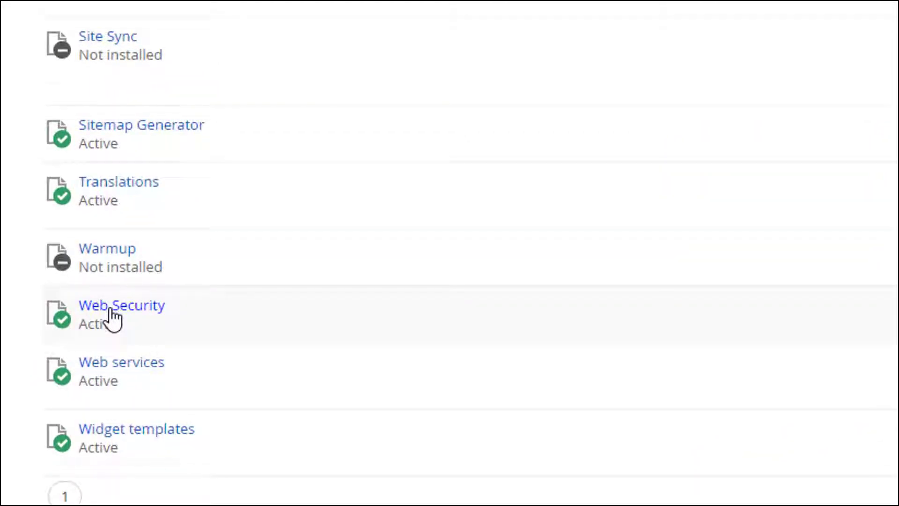
scroll(112, 319, up, 10)
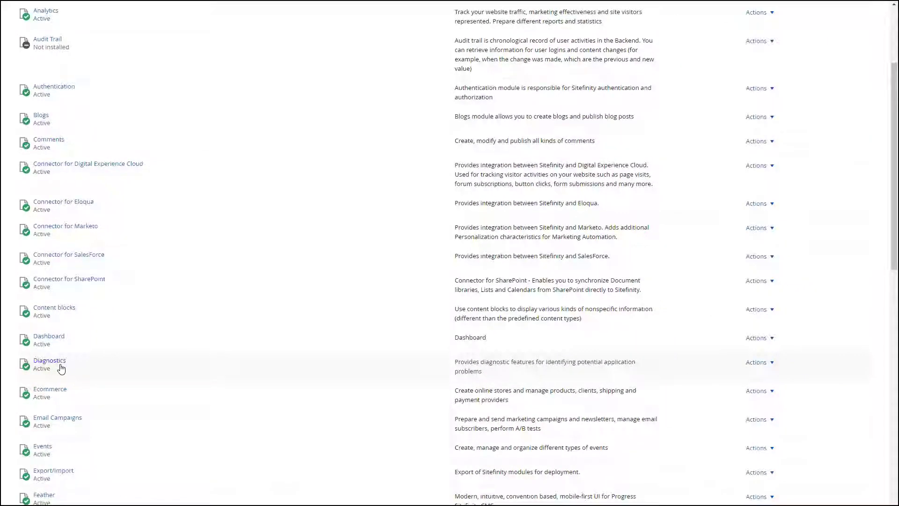
scroll(60, 369, up, 3)
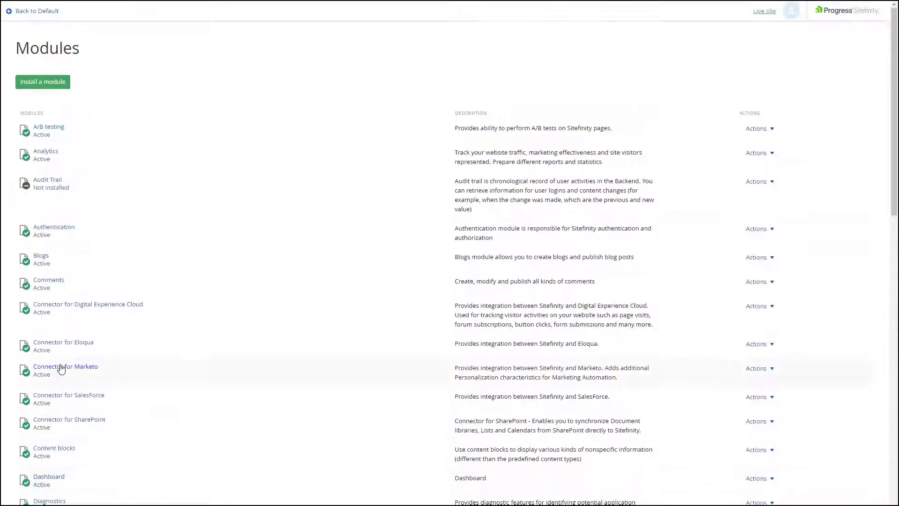
click(53, 14)
click(330, 14)
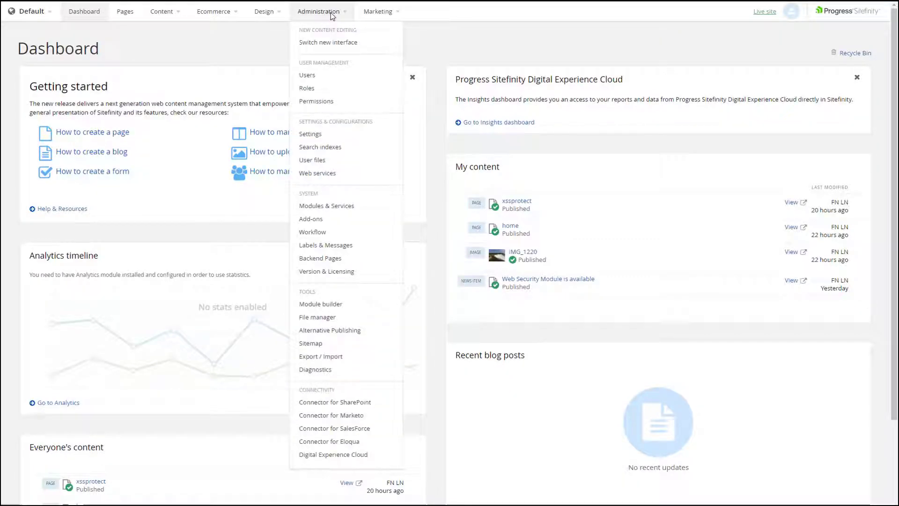
Open advanced Settings and expand WebSecurity > HttpSecurityHeaders > Response Headers.
click(319, 135)
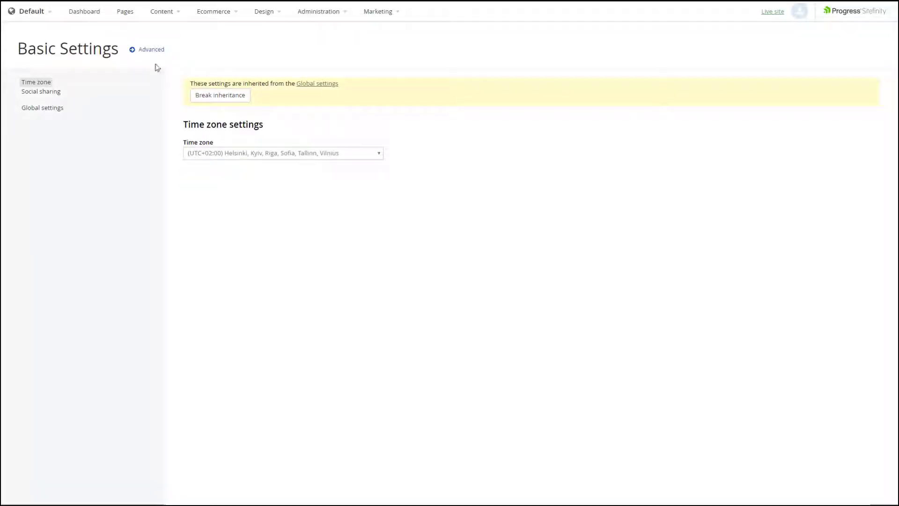
click(151, 50)
drag(154, 115, 156, 365)
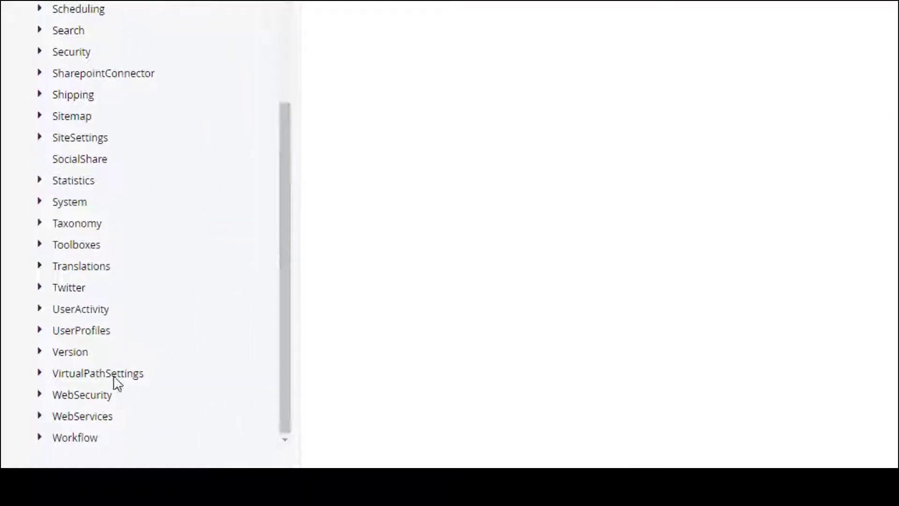
click(90, 397)
click(103, 418)
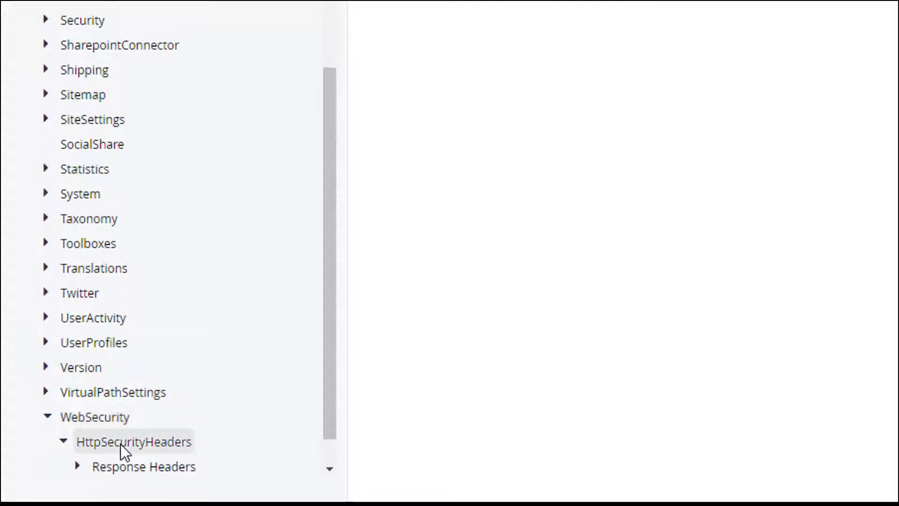
click(139, 468)
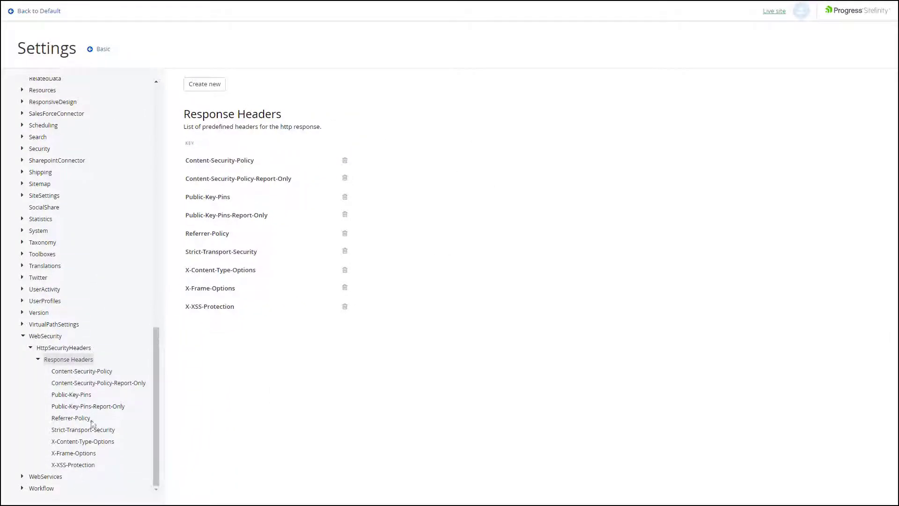
Review the Content-Security-Policy, CSP-Report-Only and X-Frame-Options (SAMEORIGIN) header entries.
click(90, 373)
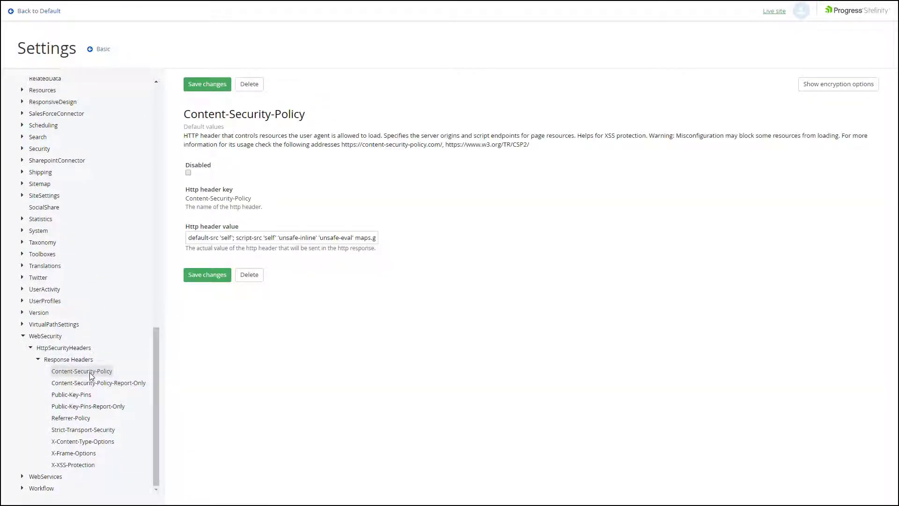
click(92, 384)
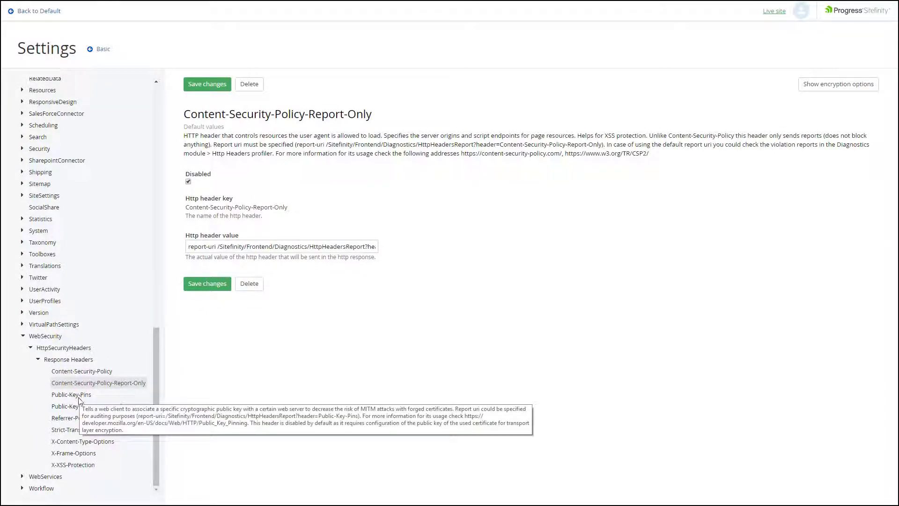
click(62, 454)
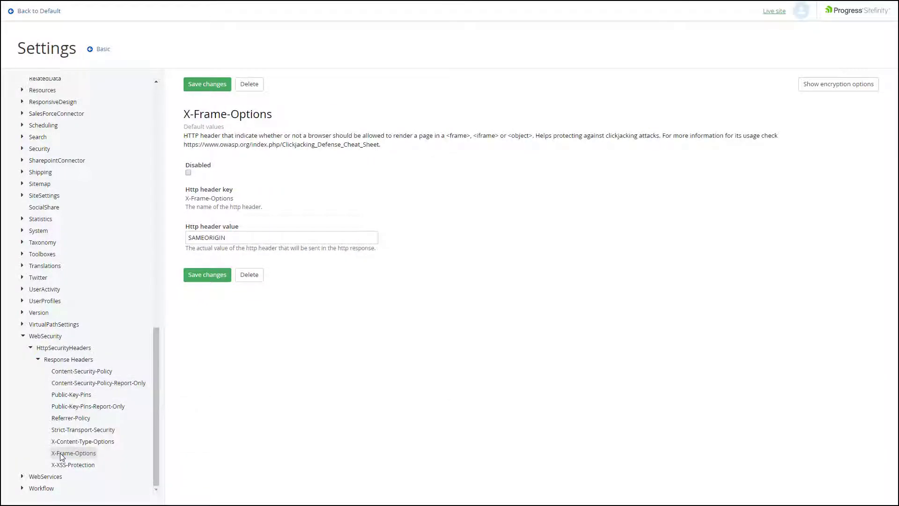
Capture the settings page's requests in DevTools Network and select the Advanced request.
key(F12)
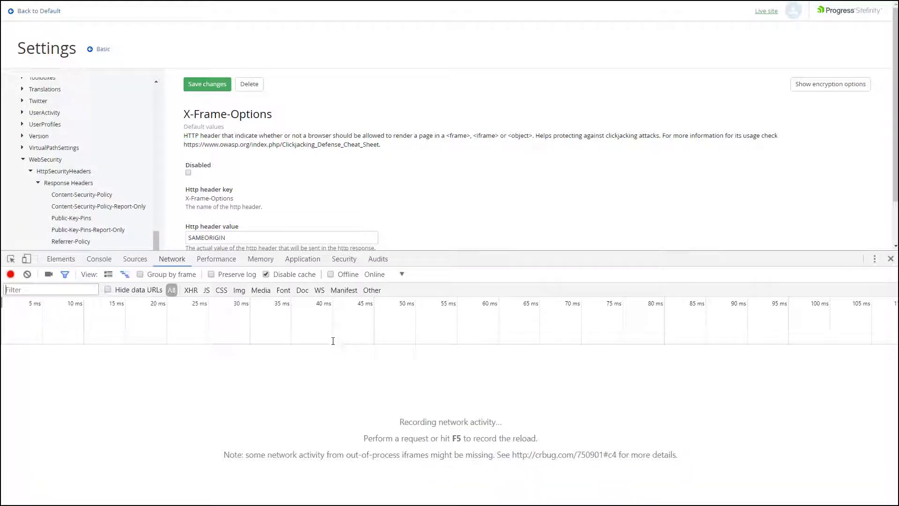
key(F5)
click(136, 367)
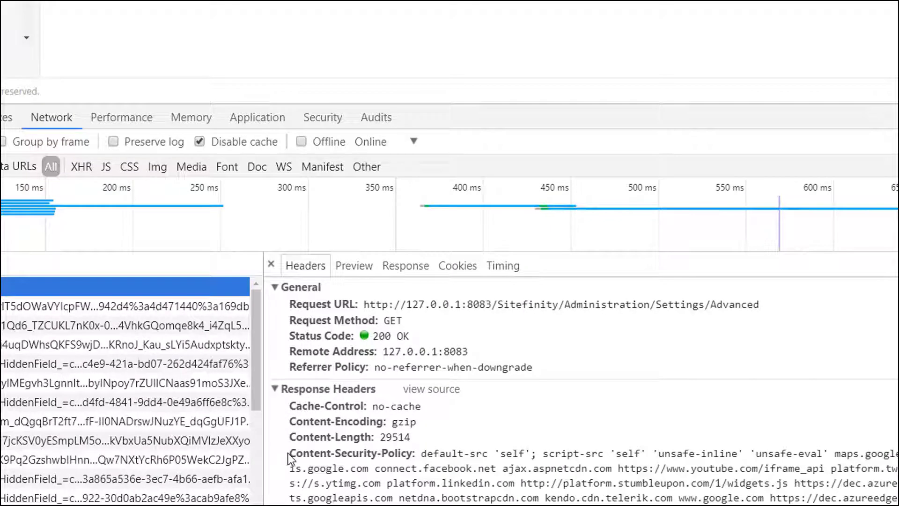
Review its Content-Security-Policy, Strict-Transport-Security, X-Content-Type-Options and X-Frame-Options response headers.
drag(323, 472, 411, 454)
scroll(420, 454, down, 3)
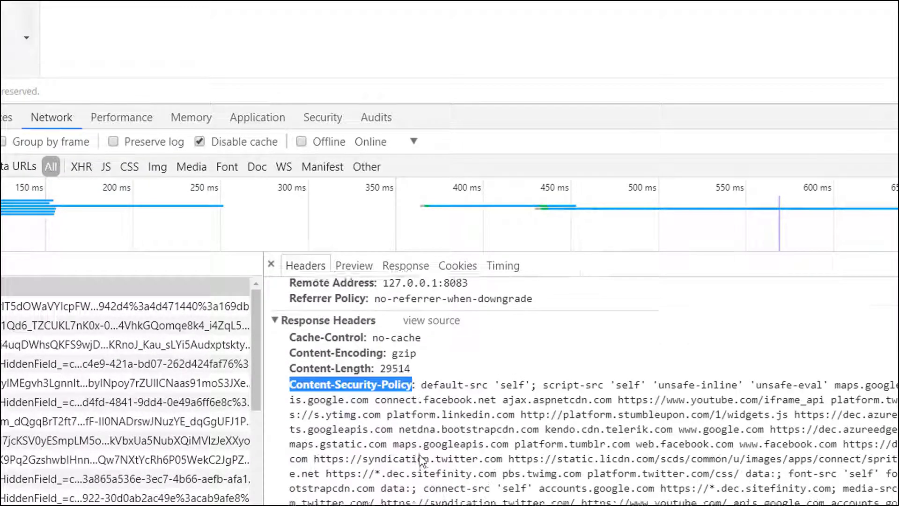
scroll(423, 453, down, 4)
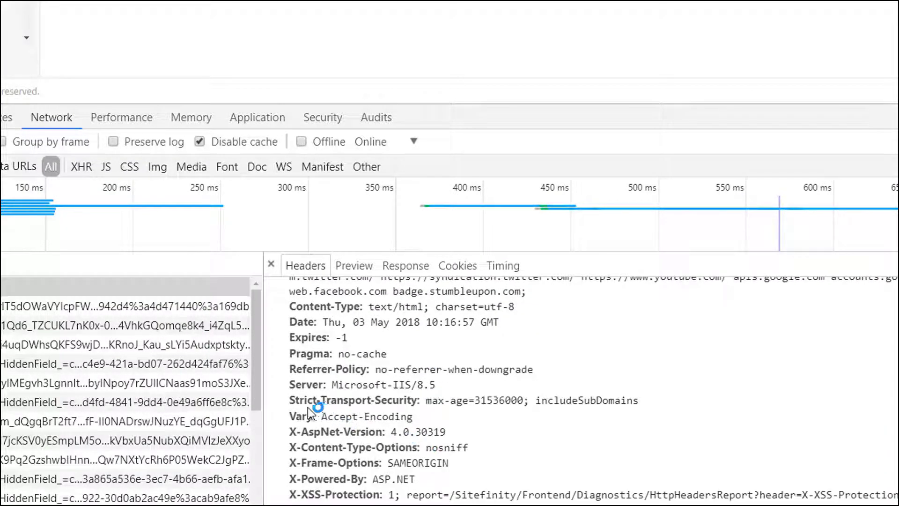
drag(291, 406, 404, 402)
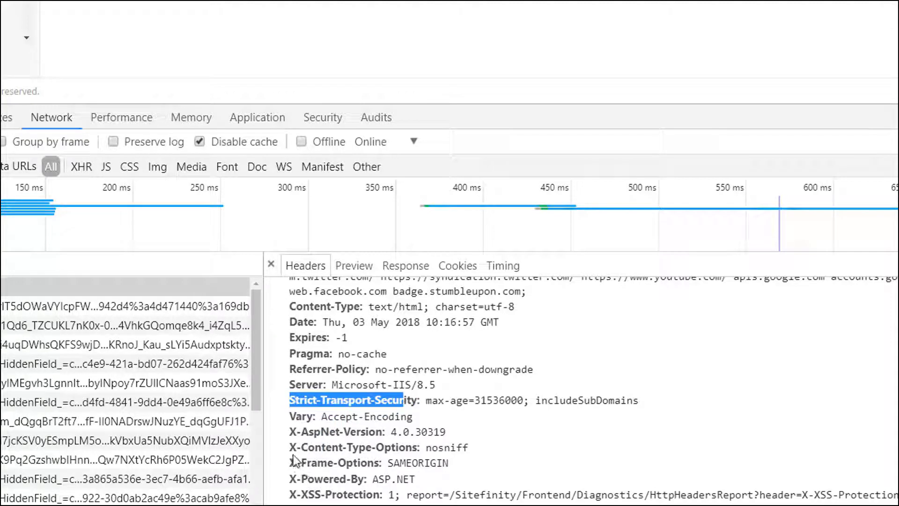
drag(291, 447, 406, 449)
drag(296, 463, 365, 465)
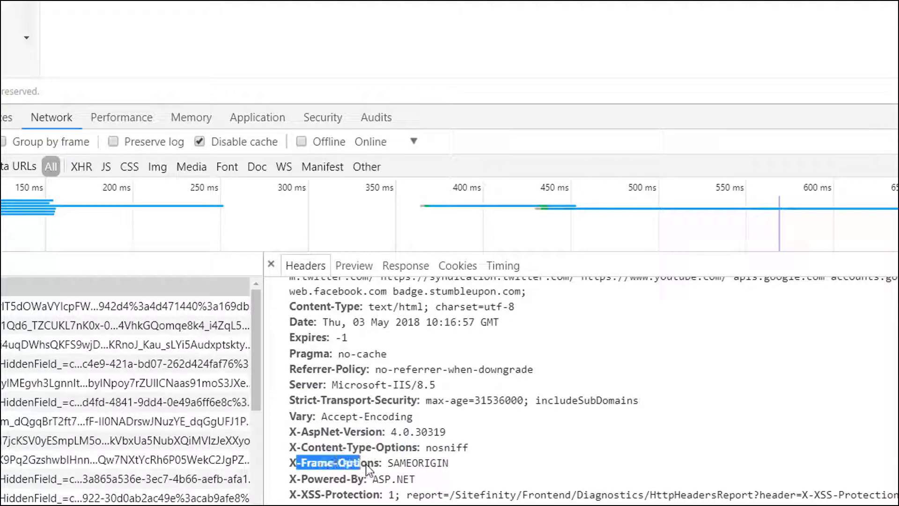
drag(300, 497, 482, 497)
scroll(378, 453, up, 5)
drag(290, 379, 415, 378)
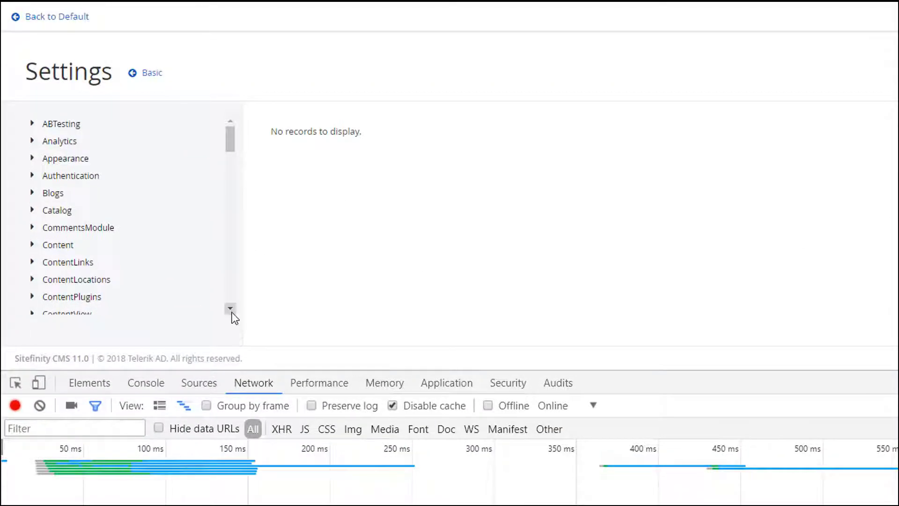
scroll(233, 317, down, 15)
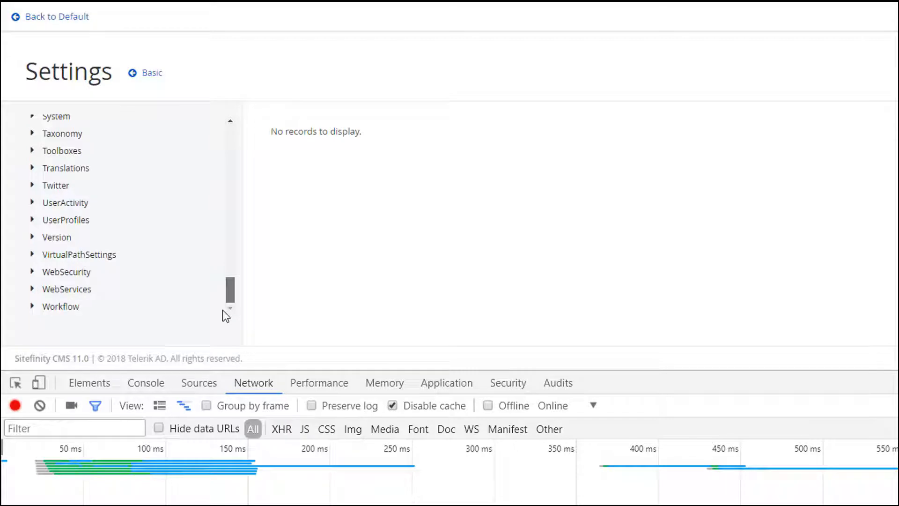
Mark the Content-Security-Policy response header as Disabled and save the changes.
click(55, 273)
click(58, 288)
click(84, 307)
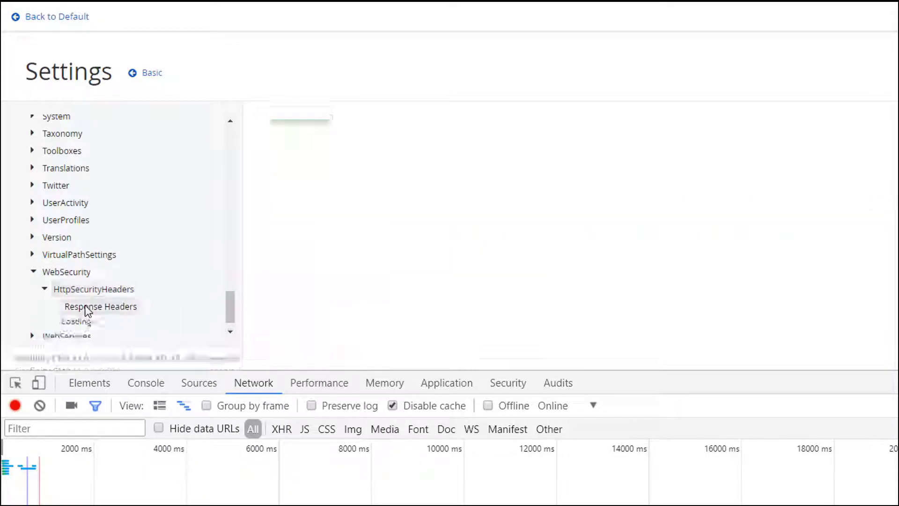
click(114, 320)
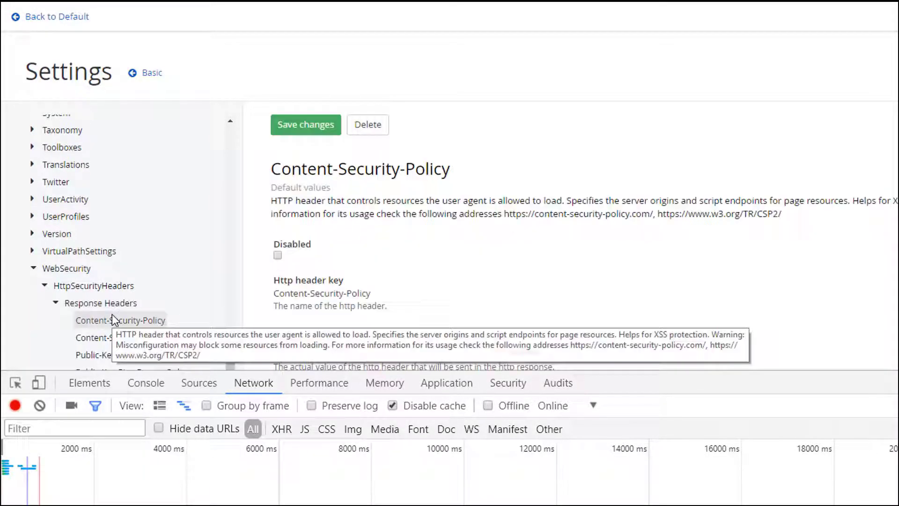
click(280, 257)
scroll(279, 259, down, 3)
click(307, 386)
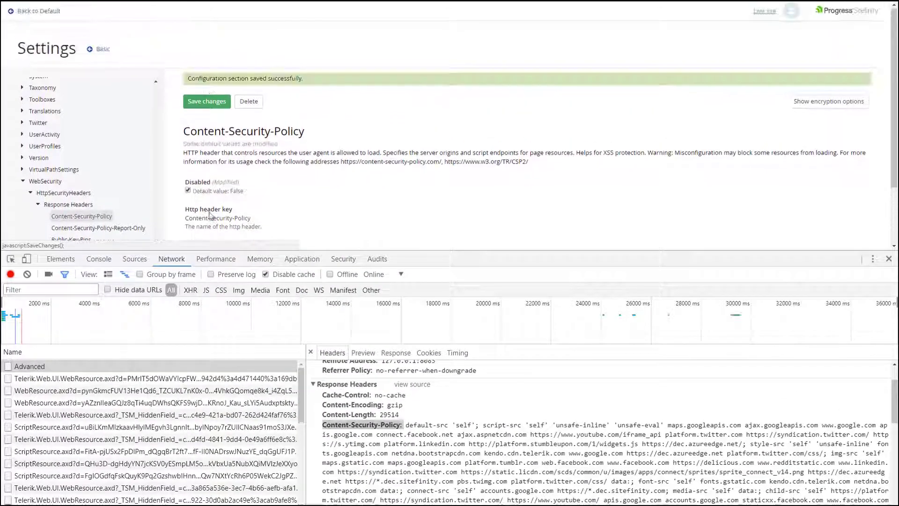
Reload and confirm the Advanced response no longer carries Content-Security-Policy.
key(F5)
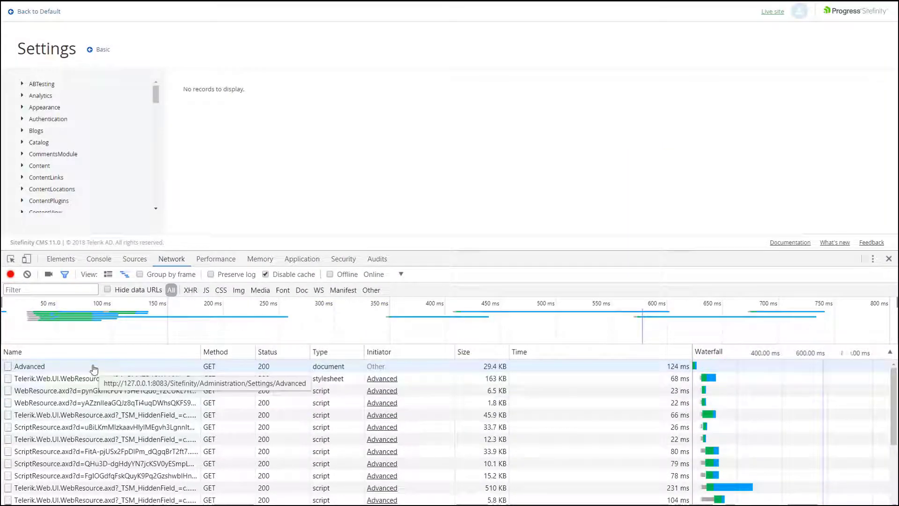
click(92, 364)
scroll(328, 391, down, 2)
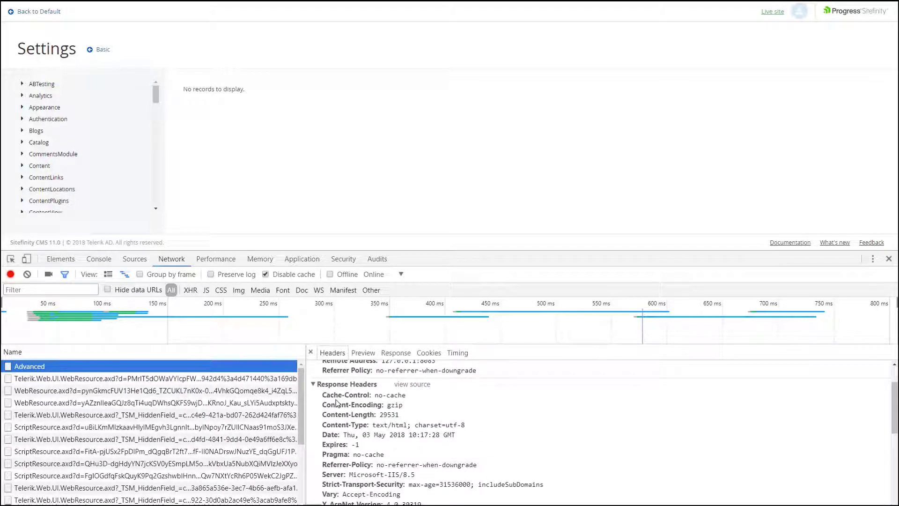
scroll(336, 401, up, 1)
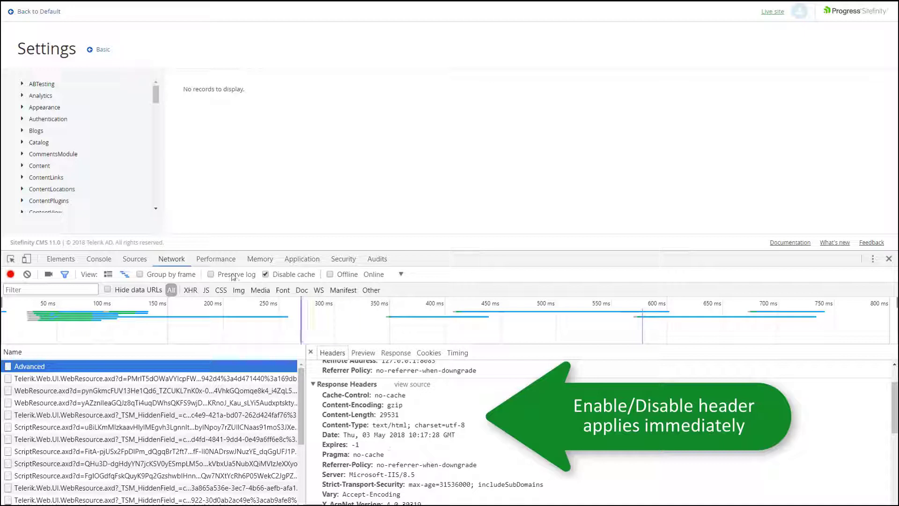
drag(155, 96, 158, 216)
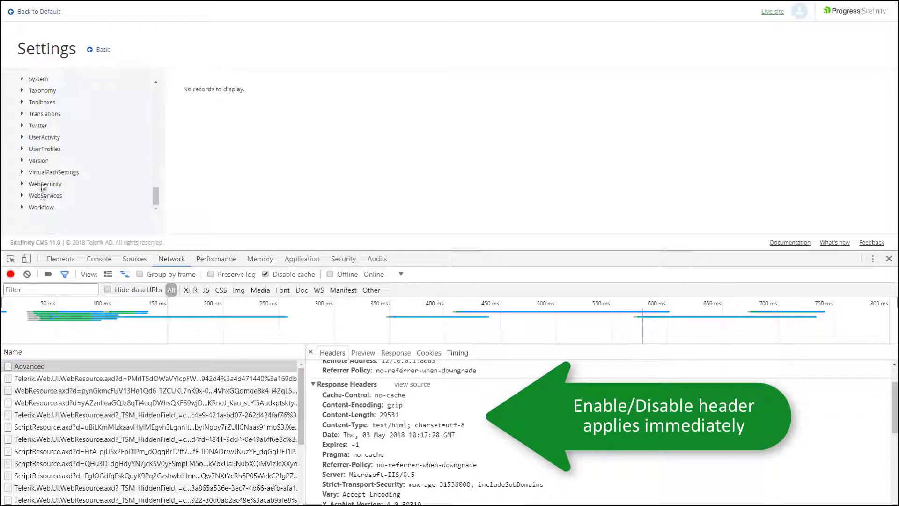
click(42, 185)
Re-enable the Content-Security-Policy response header and save the changes.
click(48, 194)
click(70, 206)
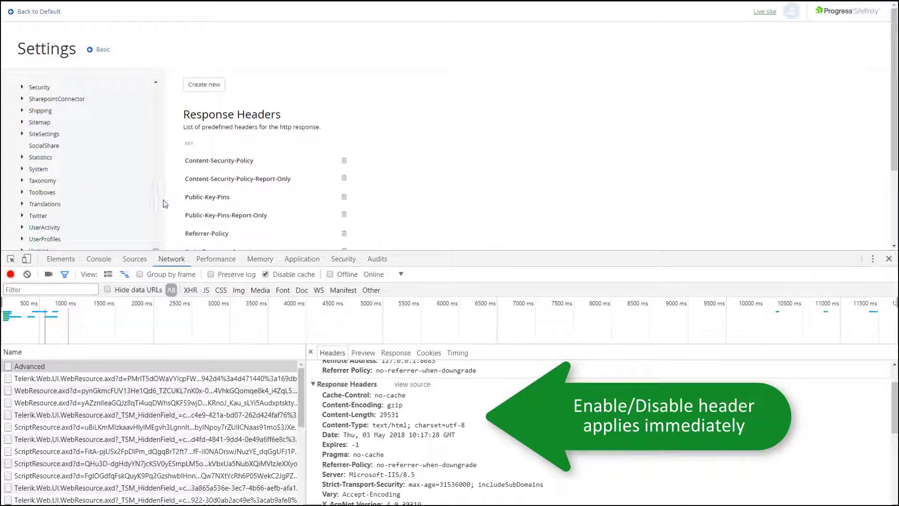
click(94, 203)
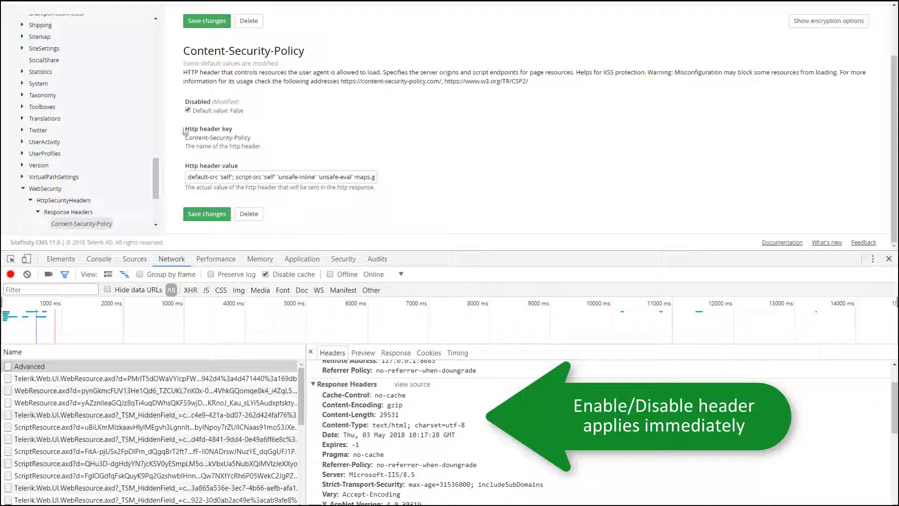
click(206, 214)
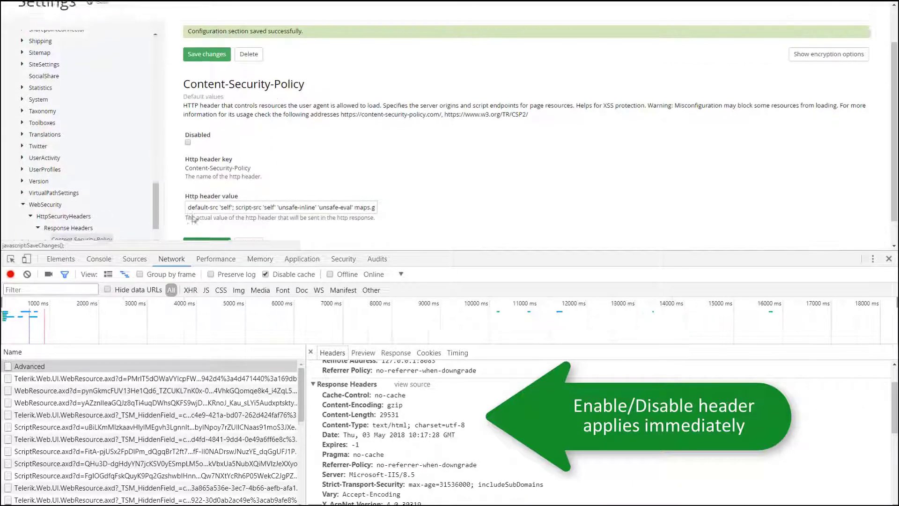
Reload, confirm Content-Security-Policy is back in the Advanced response headers, and close DevTools.
key(F5)
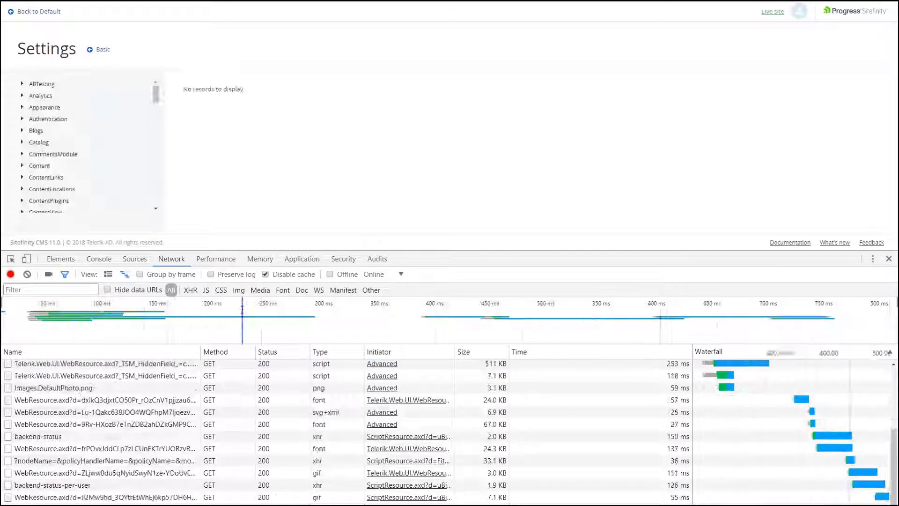
scroll(143, 387, up, 5)
click(125, 367)
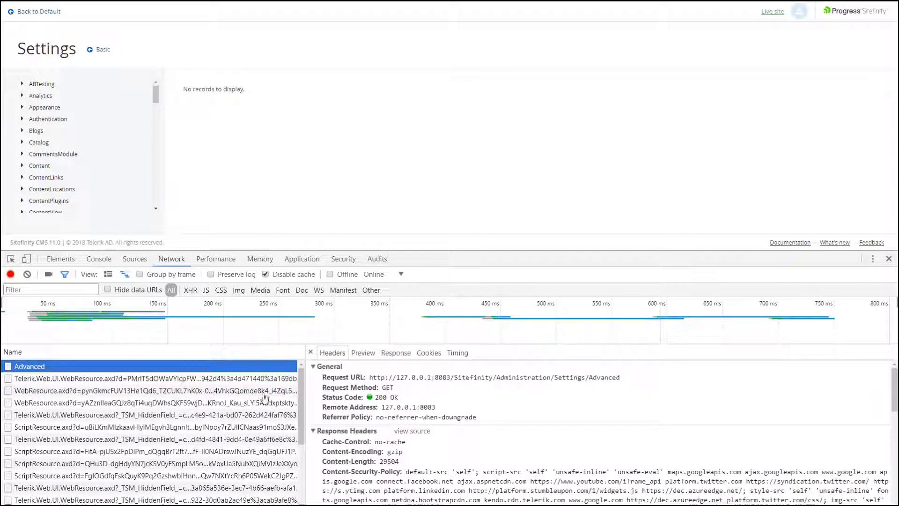
drag(323, 475, 399, 476)
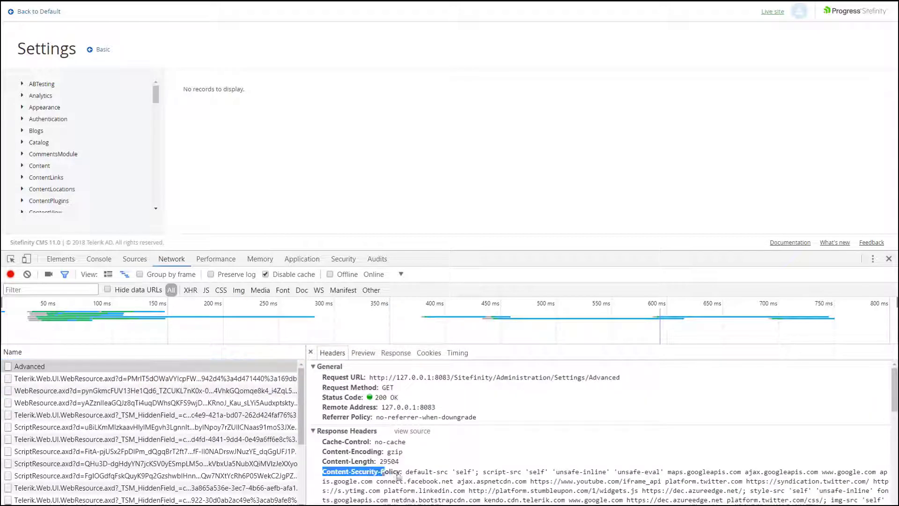
click(889, 259)
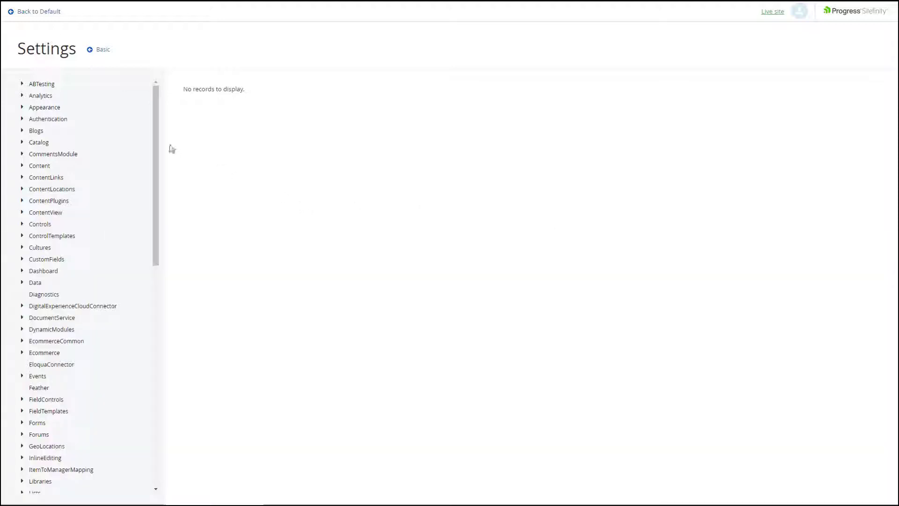
Go to the Pages list and open the home page for editing.
click(50, 14)
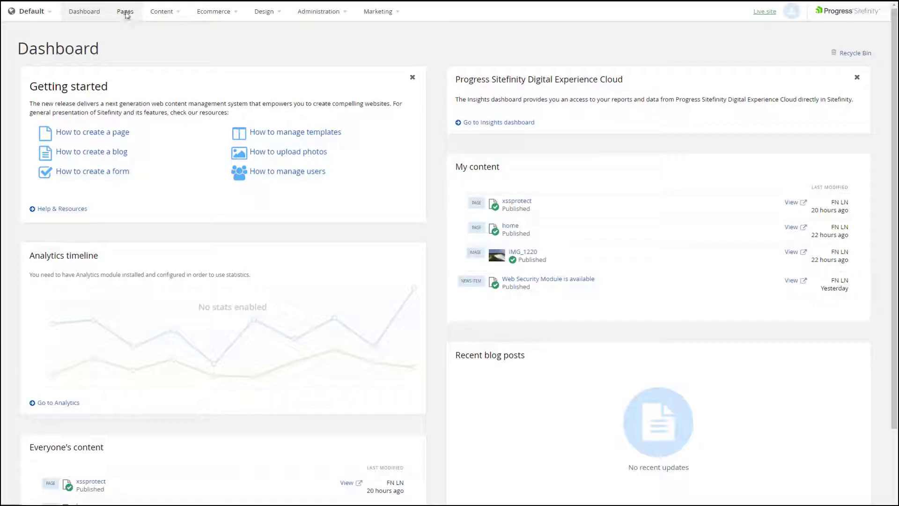
click(126, 14)
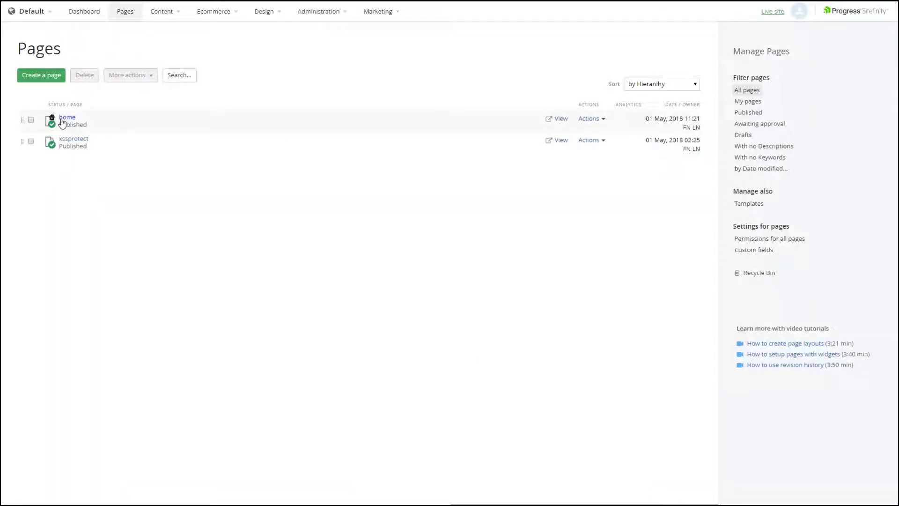
click(61, 121)
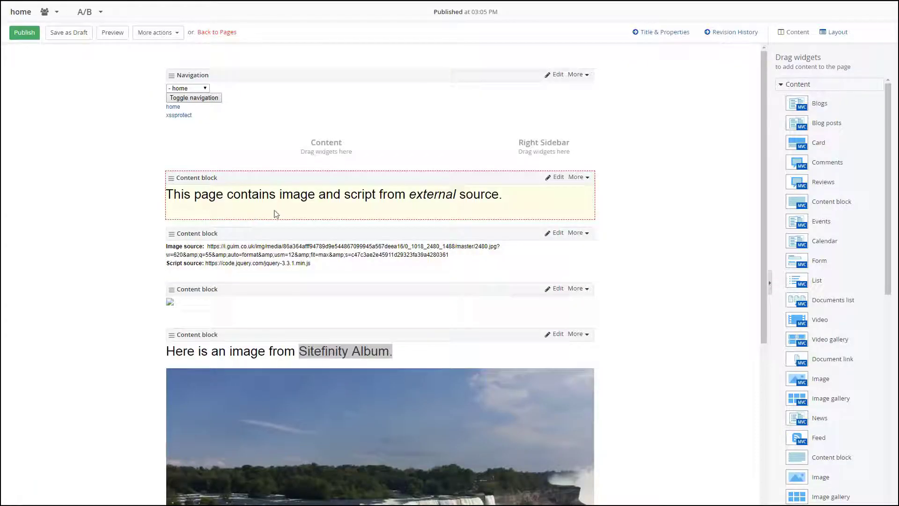
Inspect the empty-image block's HTML source to find its external image domain.
double_click(427, 196)
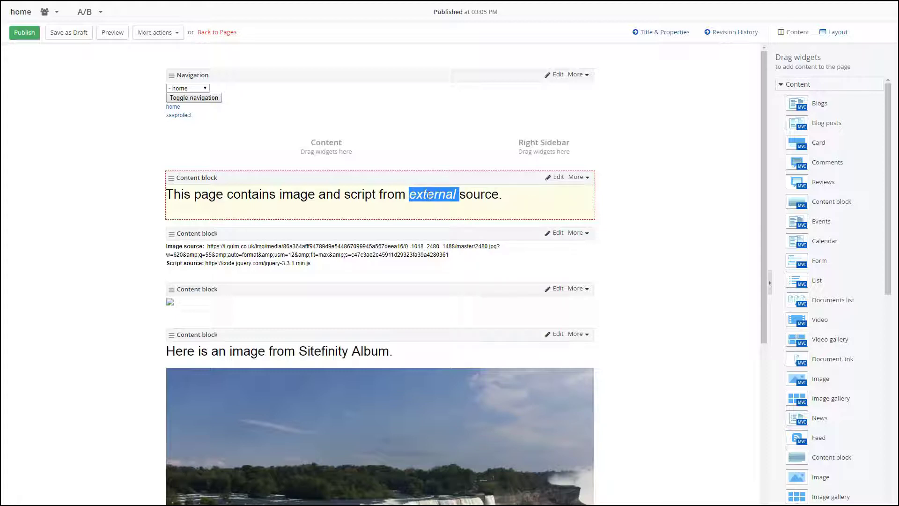
scroll(429, 196, down, 1)
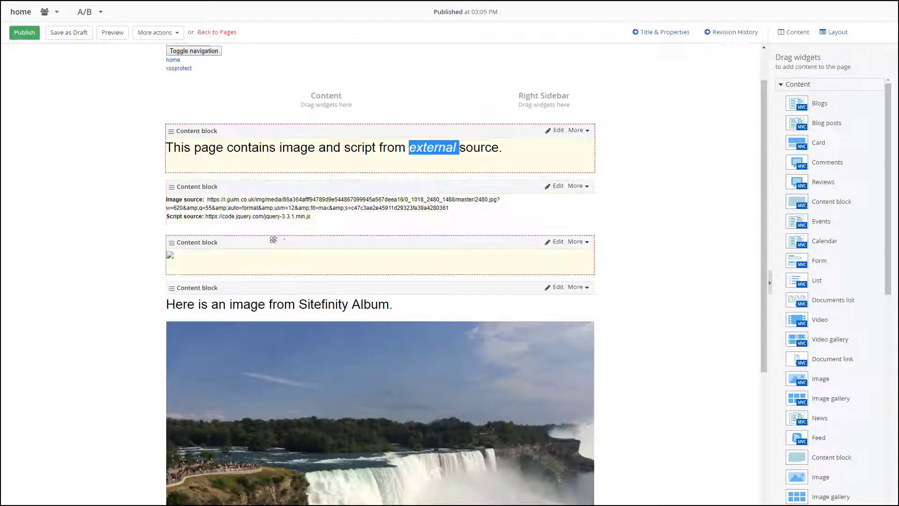
click(559, 244)
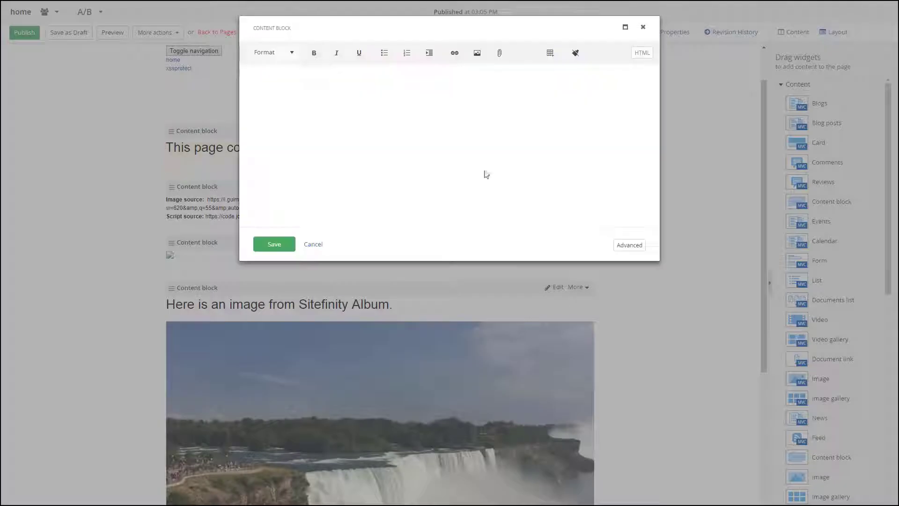
click(643, 54)
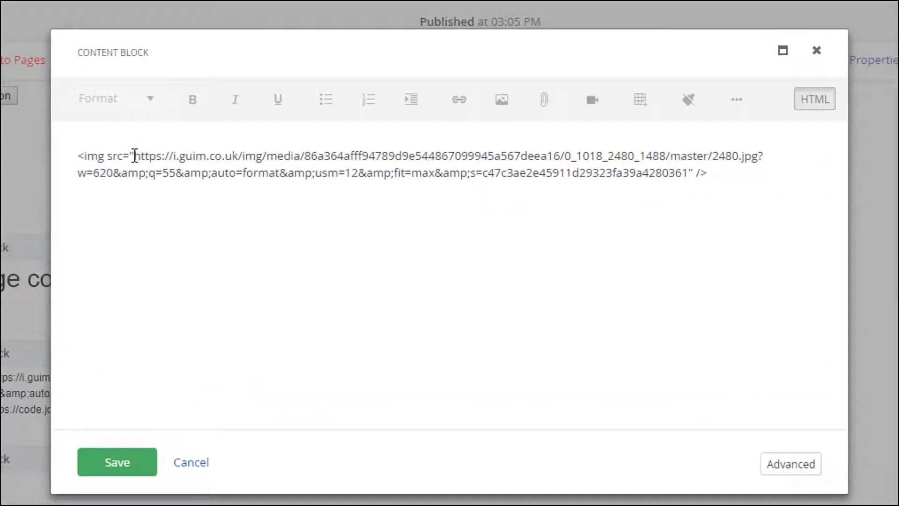
drag(190, 128, 284, 127)
drag(248, 154, 277, 156)
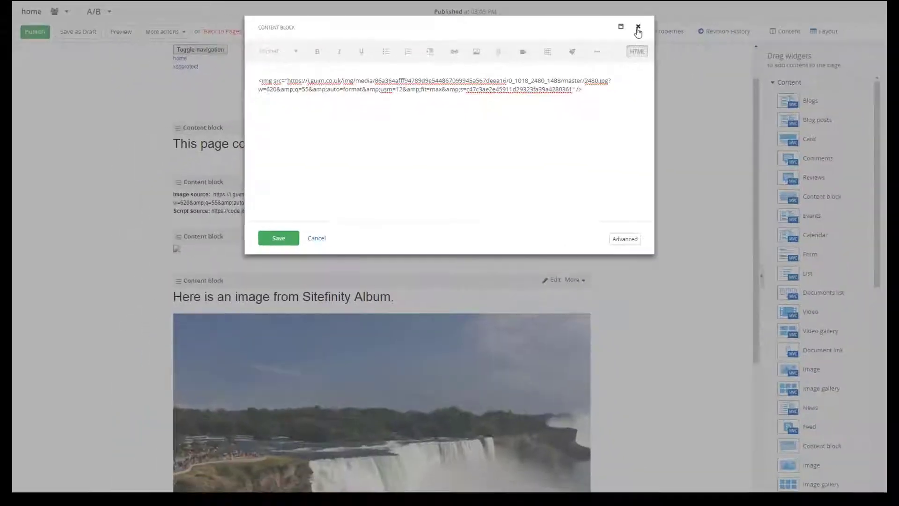
click(695, 35)
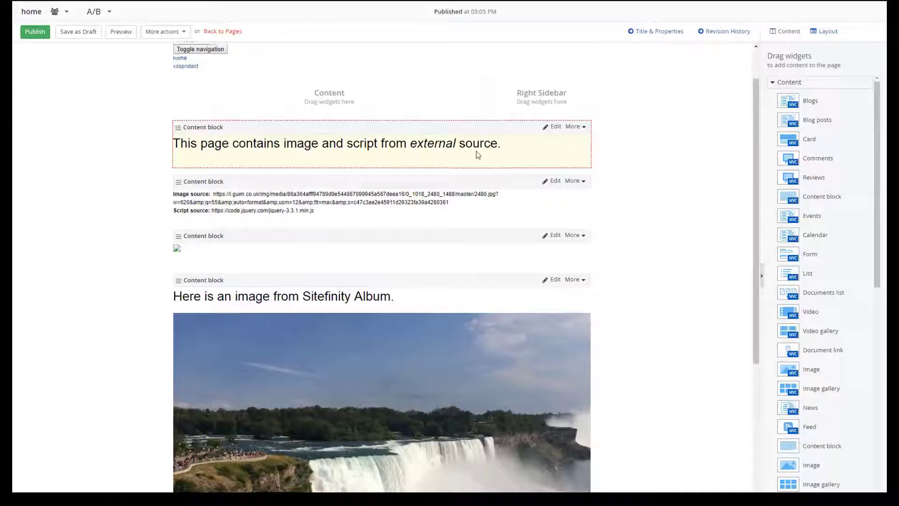
Locate the external jQuery script URL and Sitefinity Album caption, then return to Pages.
scroll(476, 154, down, 4)
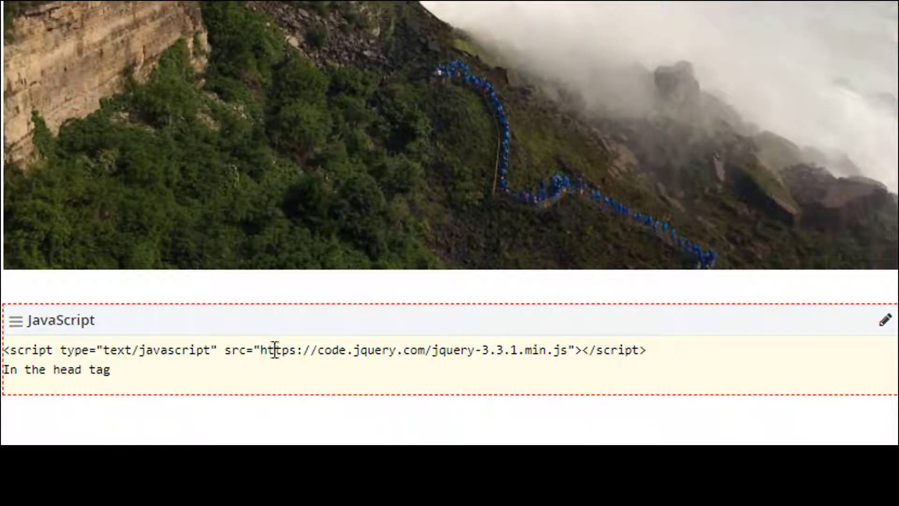
drag(261, 350, 566, 351)
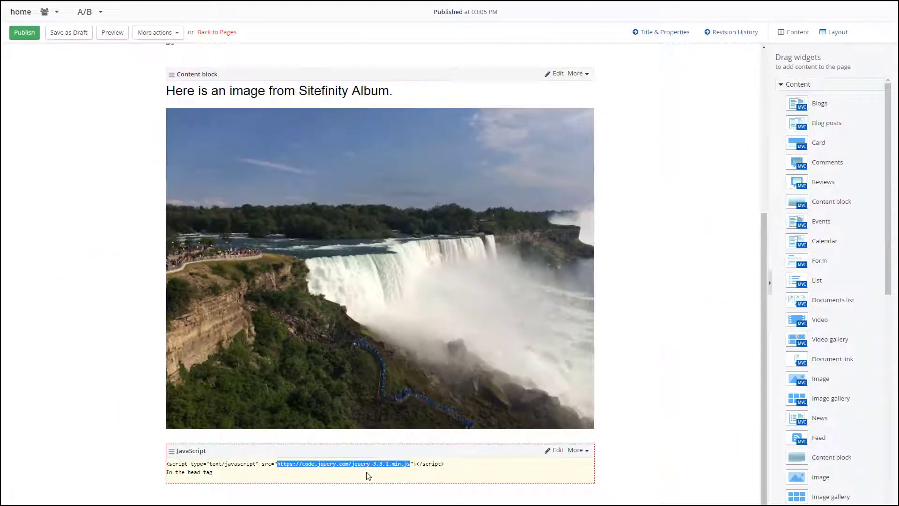
scroll(367, 474, up, 5)
drag(180, 347, 418, 353)
click(390, 357)
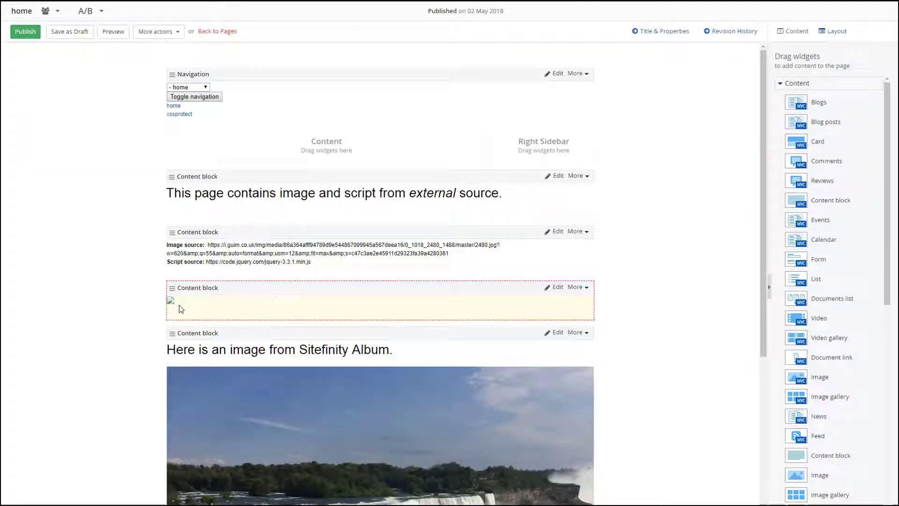
click(224, 33)
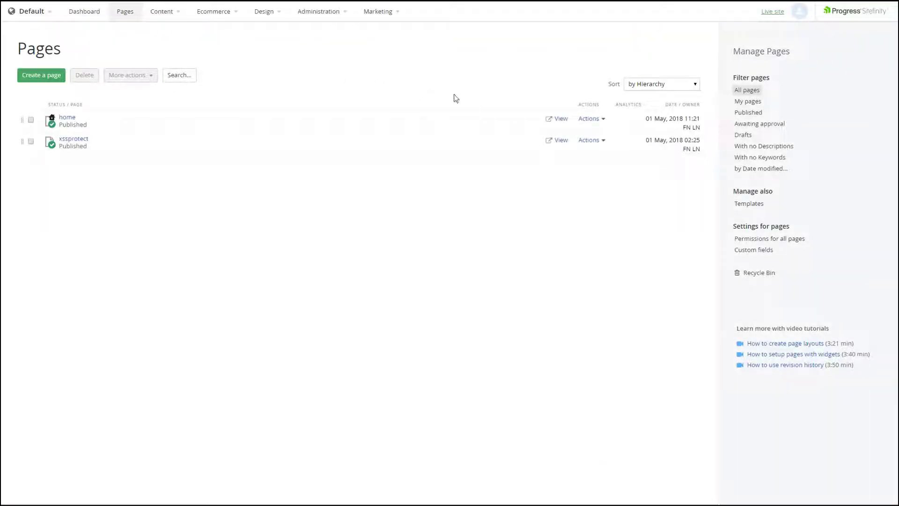
View the live home page, record its requests in DevTools Network, and select the home document.
click(557, 120)
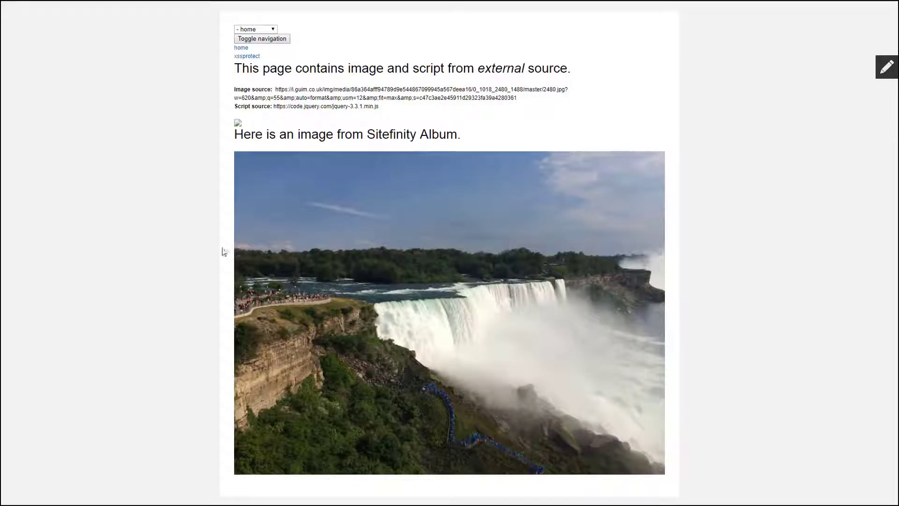
key(F12)
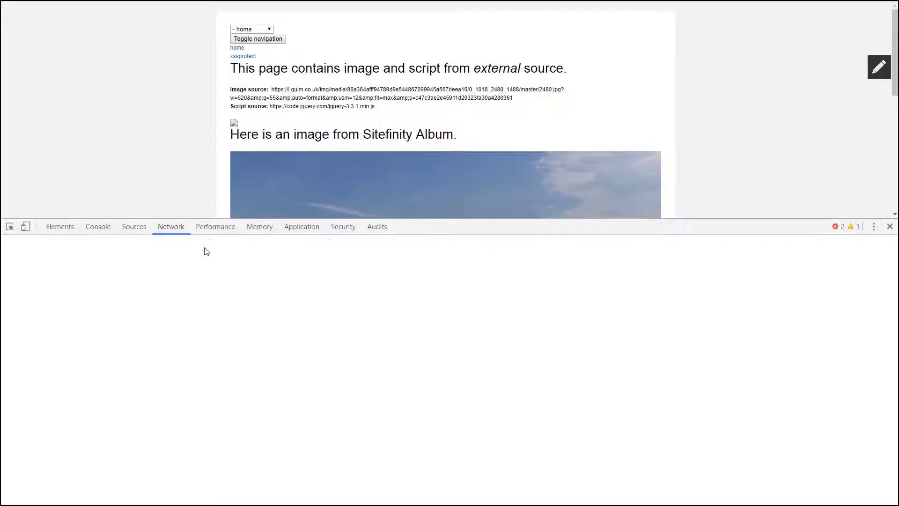
key(F5)
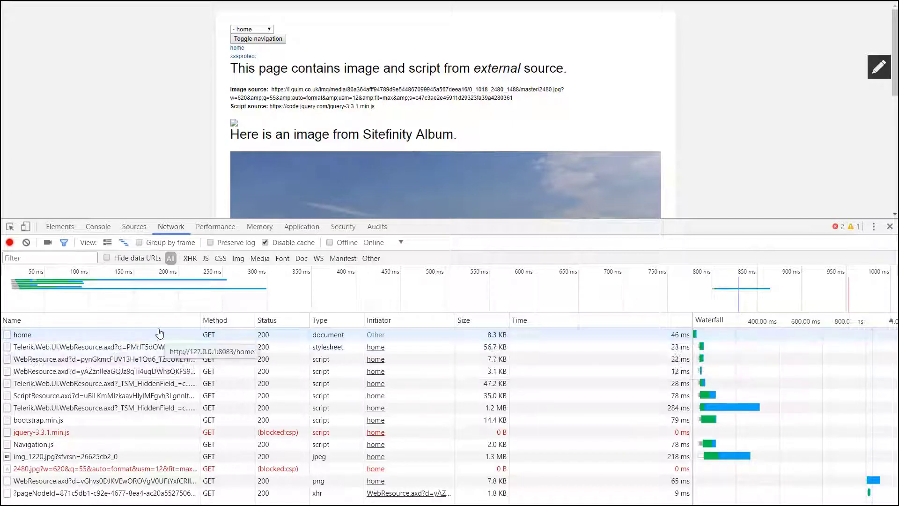
click(160, 334)
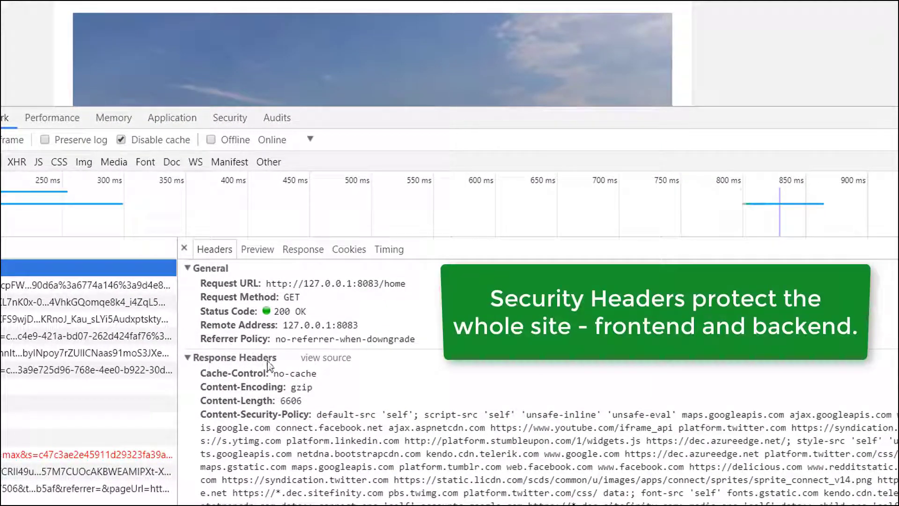
Review Content-Security-Policy, Referrer-Policy, X-Content-Type-Options, X-Frame-Options and X-XSS-Protection in the home response.
scroll(269, 365, down, 3)
drag(201, 350, 309, 354)
scroll(310, 359, down, 3)
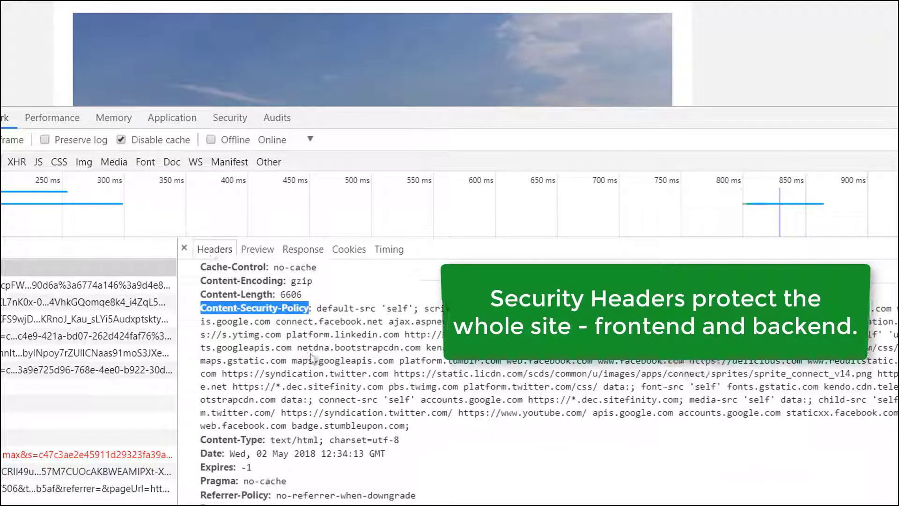
drag(317, 285, 419, 406)
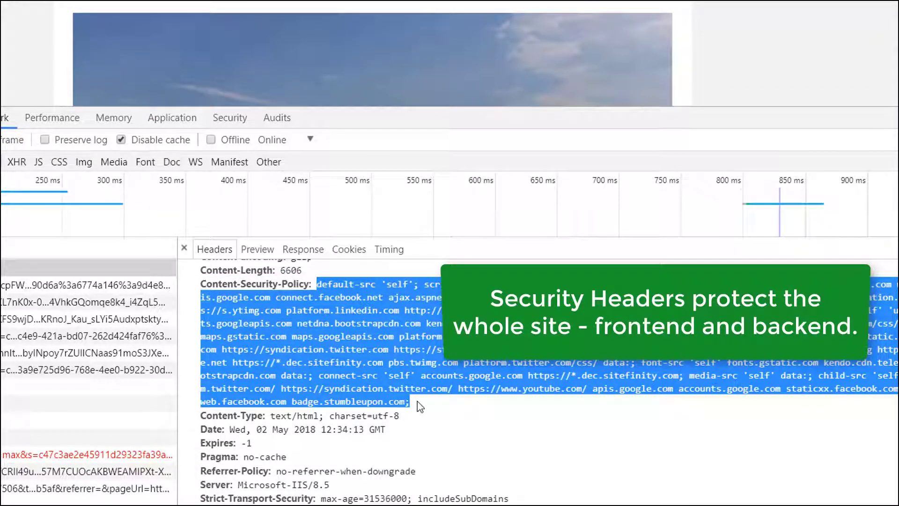
scroll(419, 406, down, 3)
scroll(414, 397, down, 6)
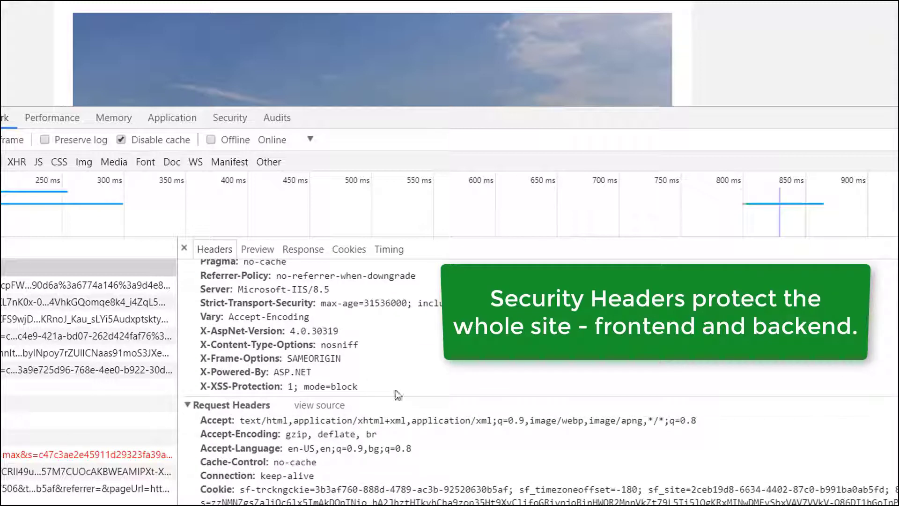
drag(284, 279, 407, 278)
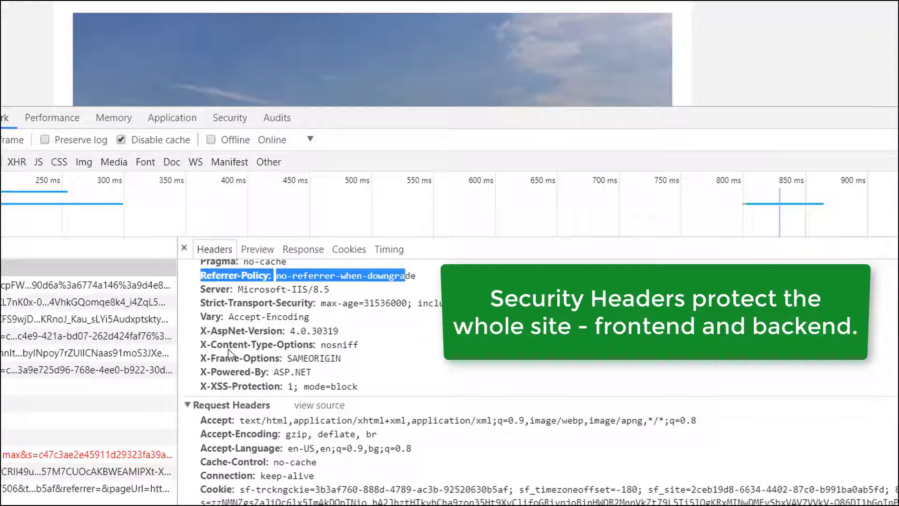
drag(203, 350, 388, 349)
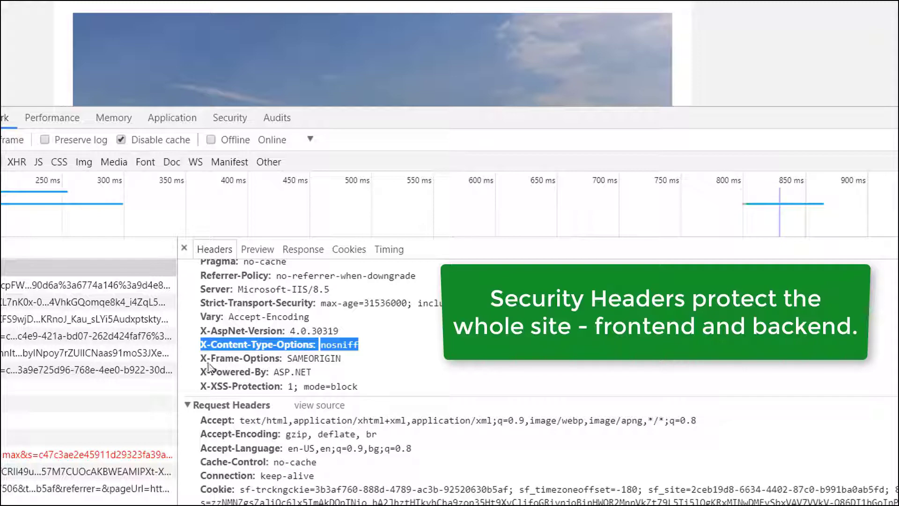
drag(201, 358, 360, 364)
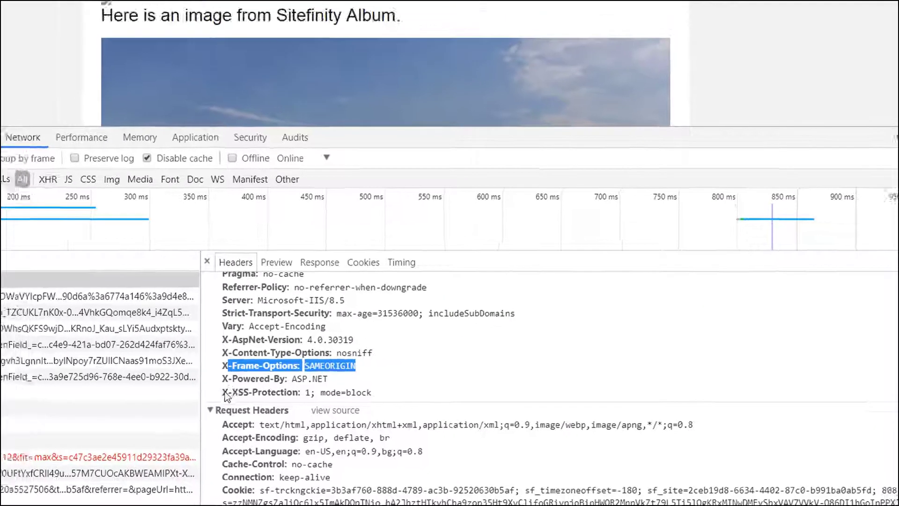
drag(200, 386, 404, 395)
click(481, 420)
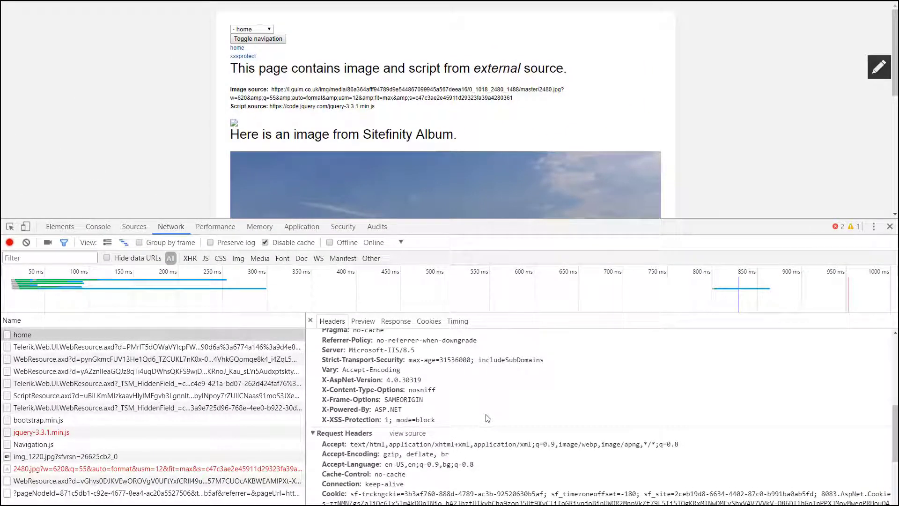
scroll(488, 419, up, 5)
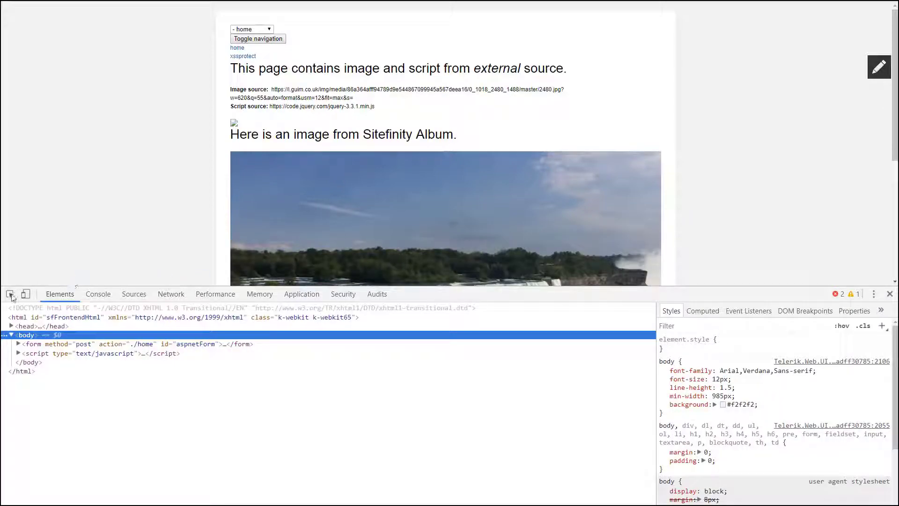
Inspect the broken external image and the <head> jQuery script tag, then reload on Network.
click(10, 294)
click(233, 121)
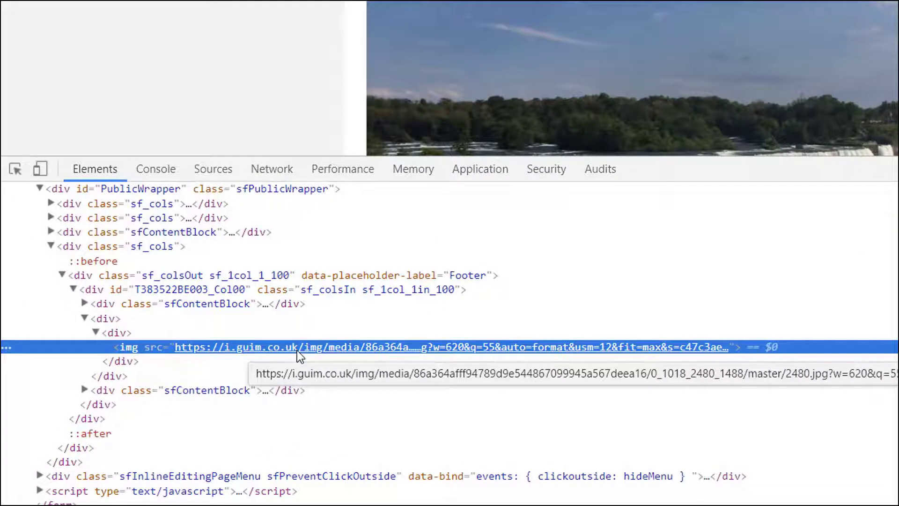
scroll(281, 323, up, 10)
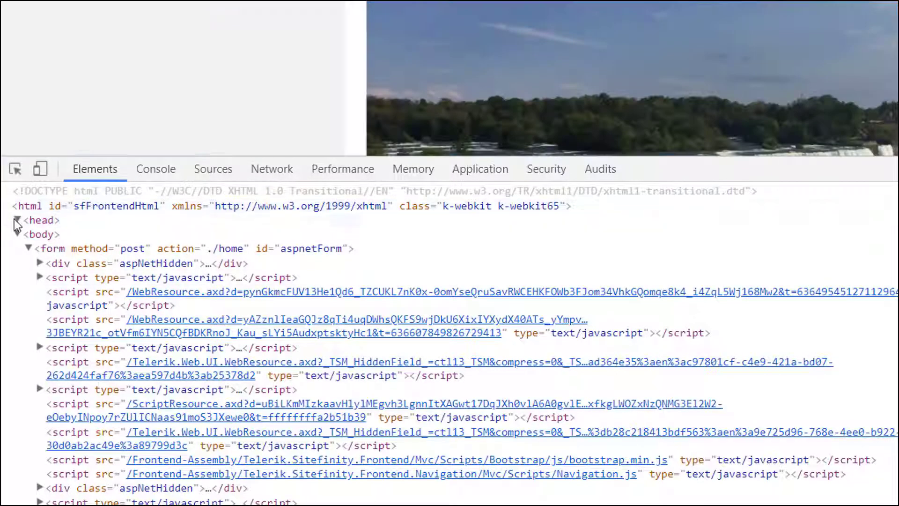
click(16, 220)
click(253, 265)
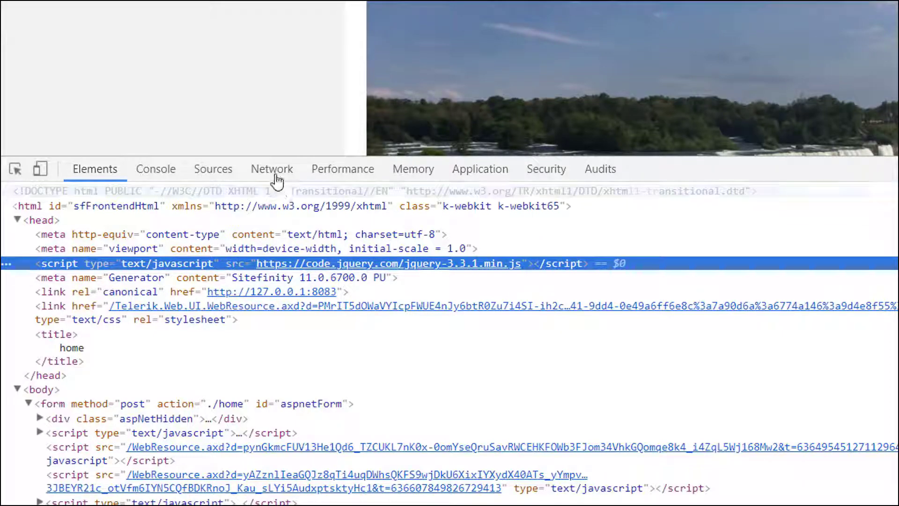
click(272, 173)
key(F5)
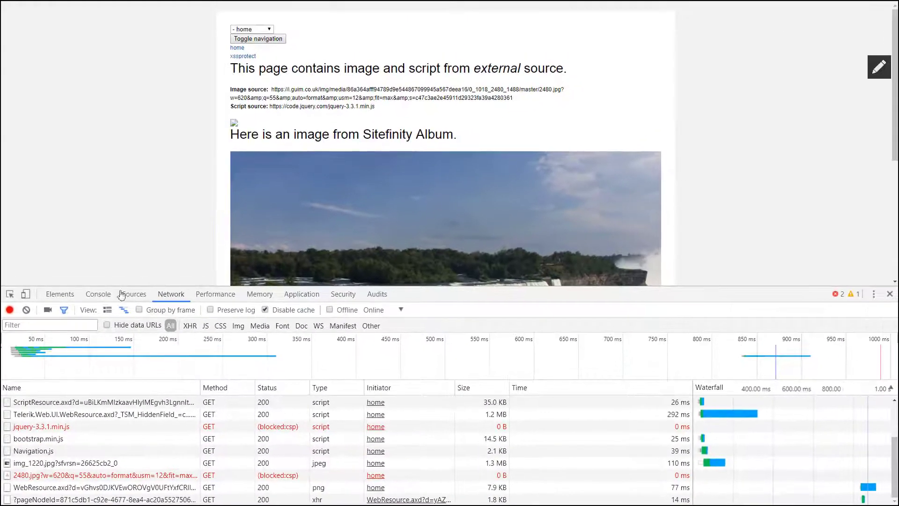
Show the Console's two CSP errors refusing the jQuery script and external image, noting the img directive.
click(139, 182)
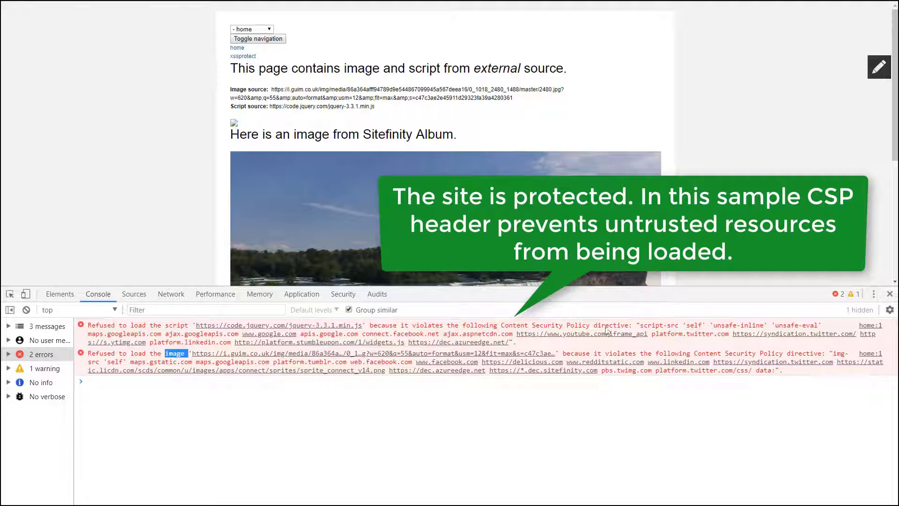
drag(501, 325, 618, 330)
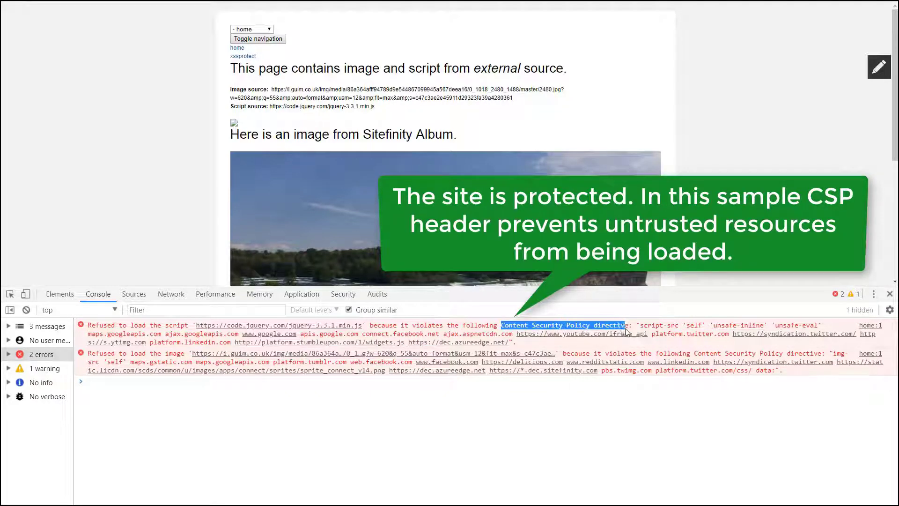
drag(694, 353, 829, 357)
double_click(835, 355)
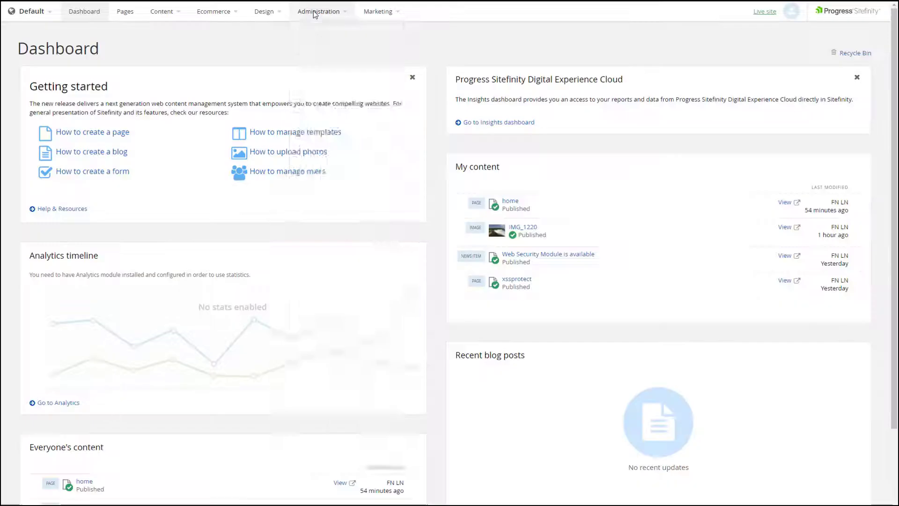
Go to Advanced settings > WebSecurity > HttpSecurityHeaders > Response Headers > Content-Security-Policy.
click(319, 11)
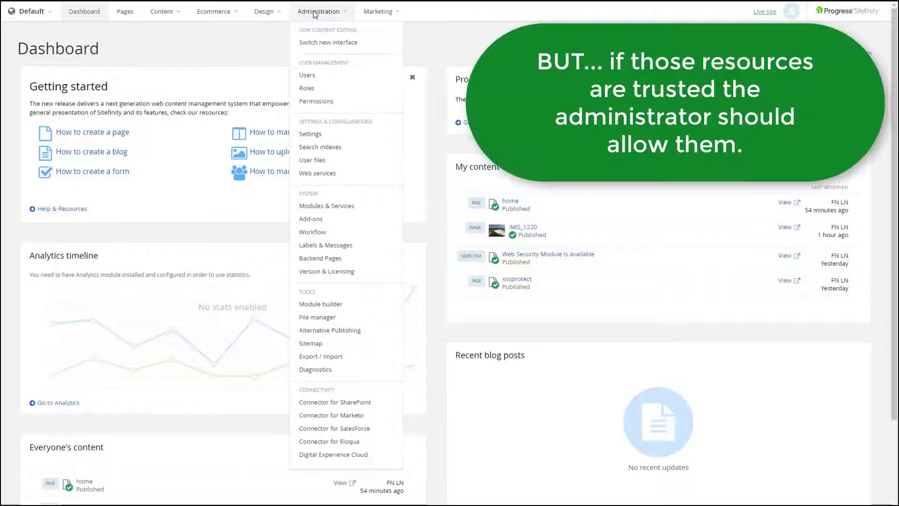
click(312, 134)
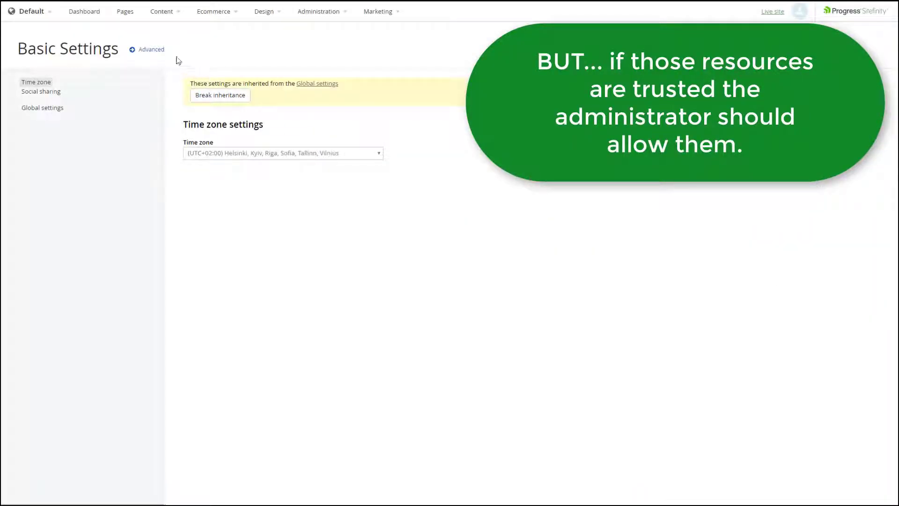
click(151, 50)
scroll(157, 327, down, 10)
click(53, 464)
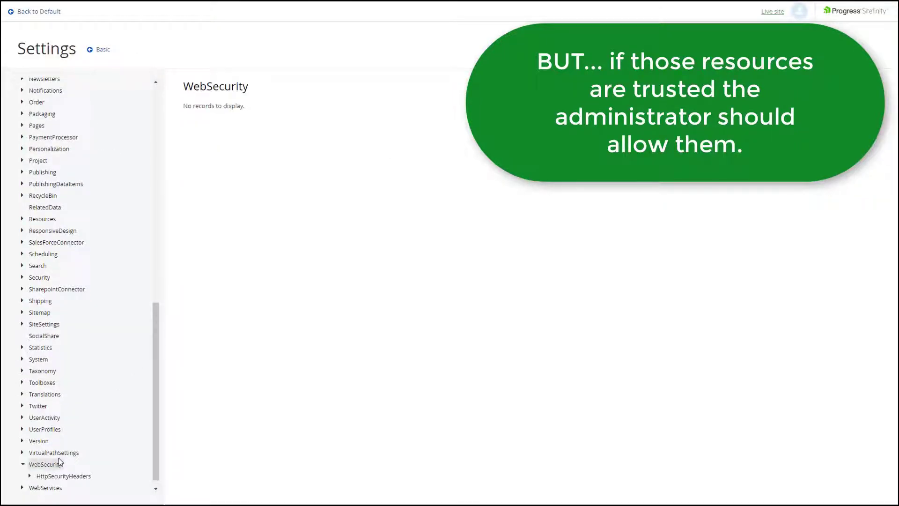
click(61, 465)
click(60, 476)
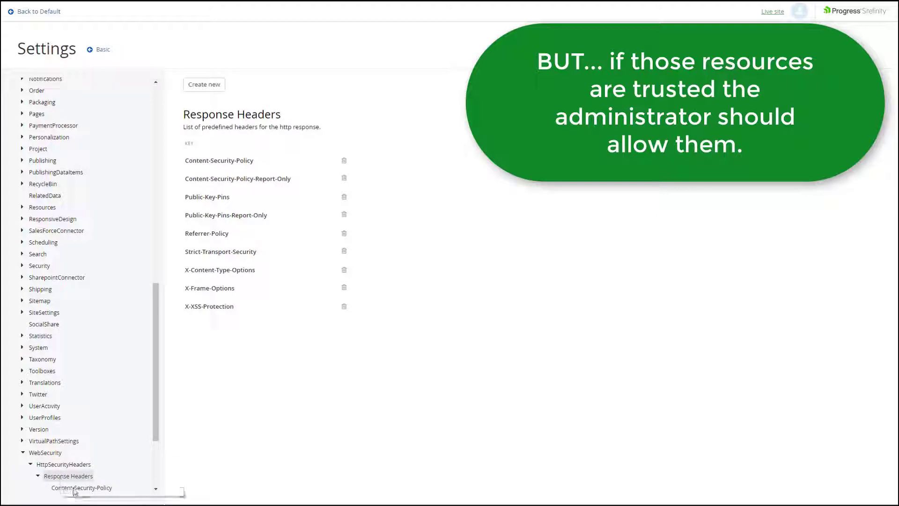
scroll(70, 422, down, 3)
click(83, 372)
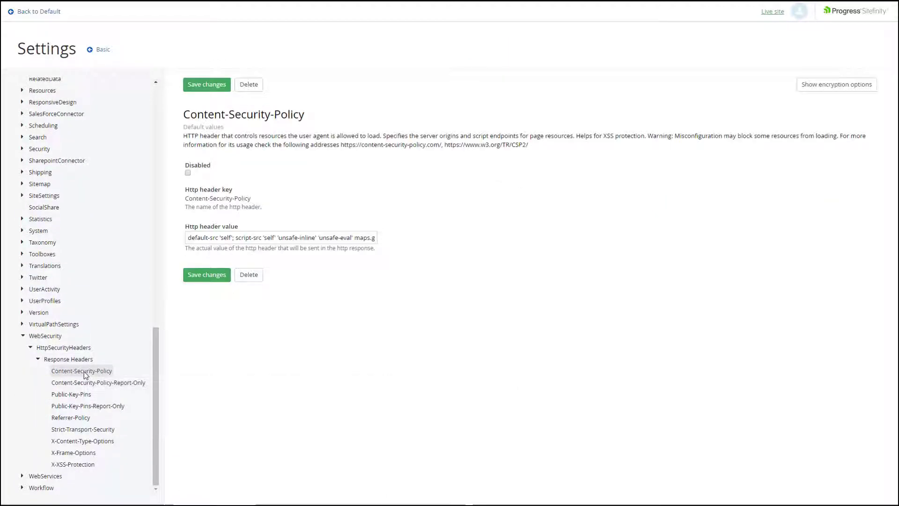
Add the code.jquery.com jQuery script URL to the script-src directive of the header value.
key(ctrl+f)
text(sc)
text(t-src)
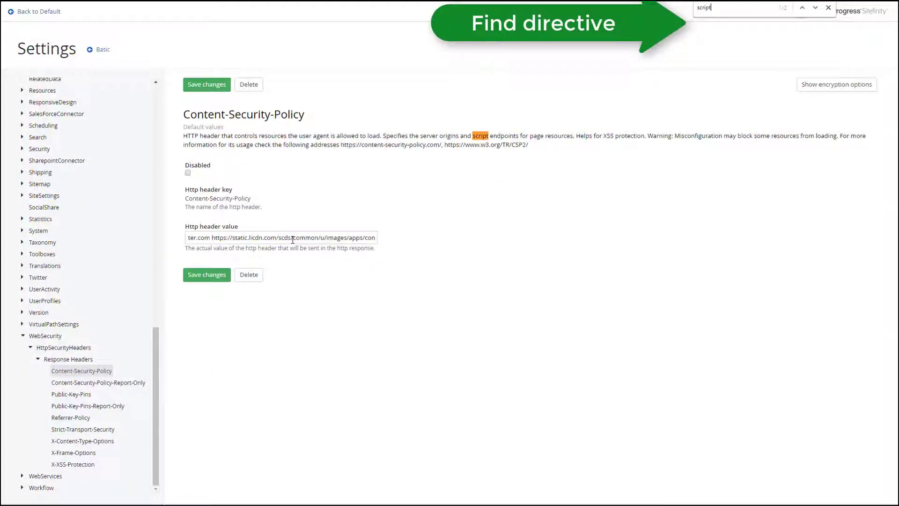
click(358, 237)
key(End)
key(Right)
key(Right)
key(Right)
key(Right)
key(Right)
key(Right)
key(Right)
key(Right)
key(Right)
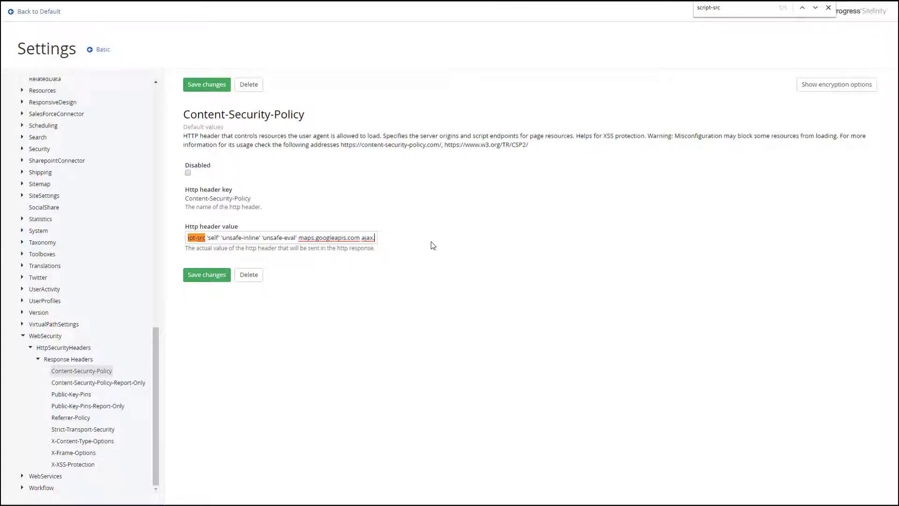
text(code.jquery.com/jquery-3.3.1.min.js)
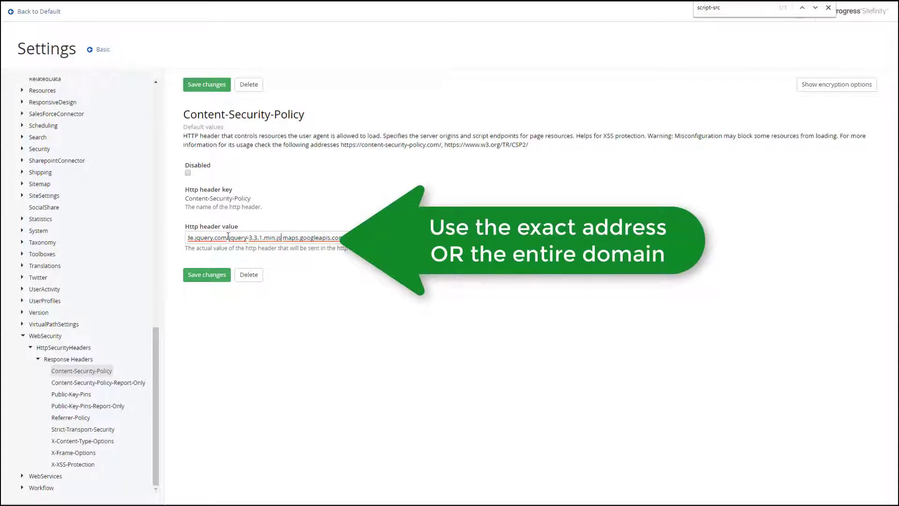
drag(229, 237, 198, 238)
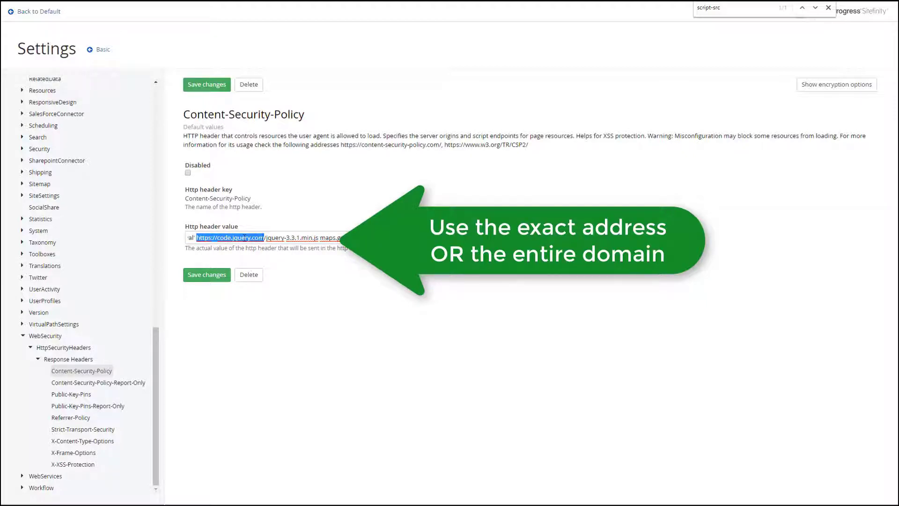
click(266, 238)
drag(266, 238, 319, 238)
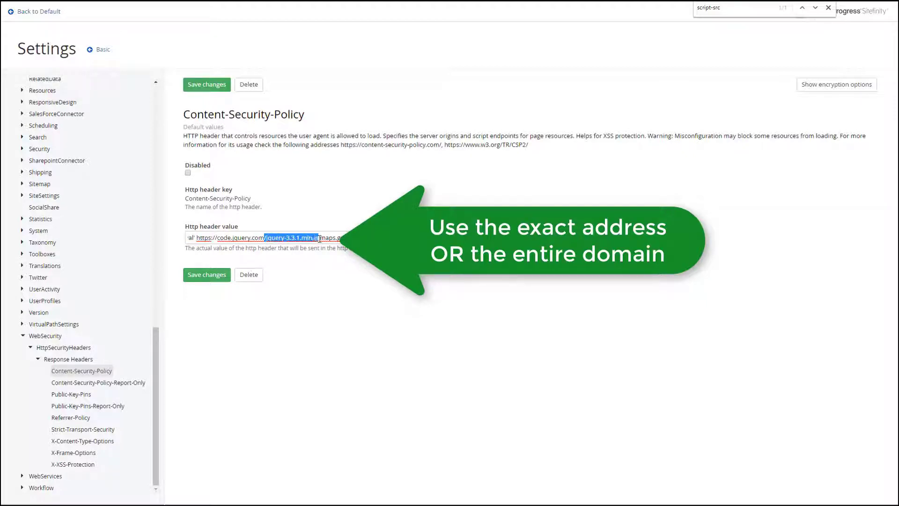
click(330, 293)
key(ctrl+f)
text(img-src)
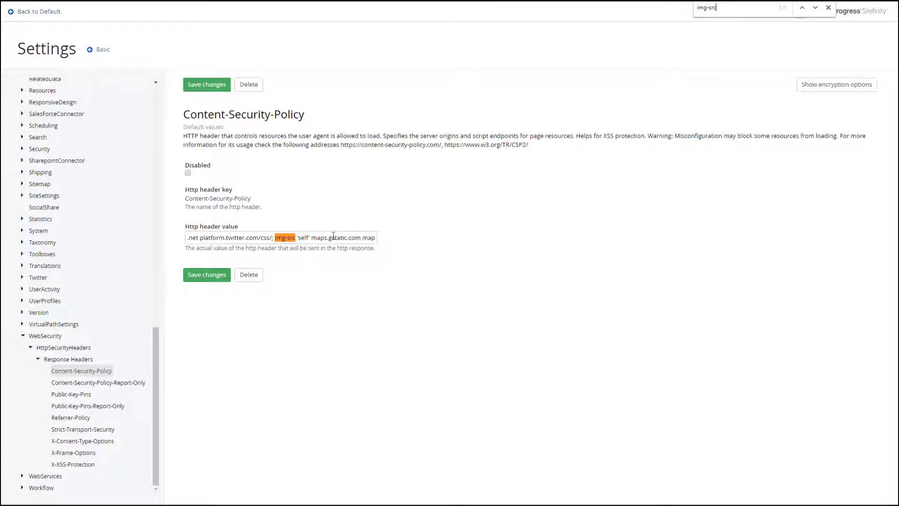
click(311, 237)
text(https://i.guim.co.uk)
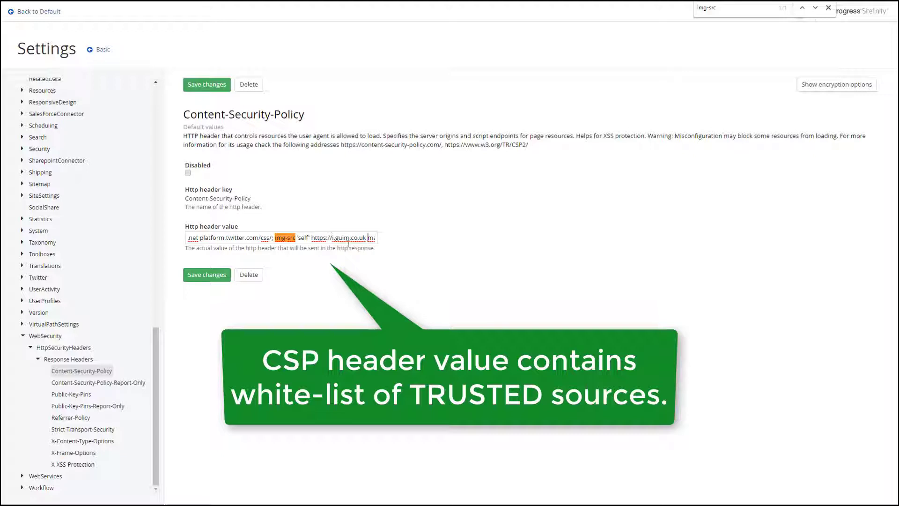
click(224, 275)
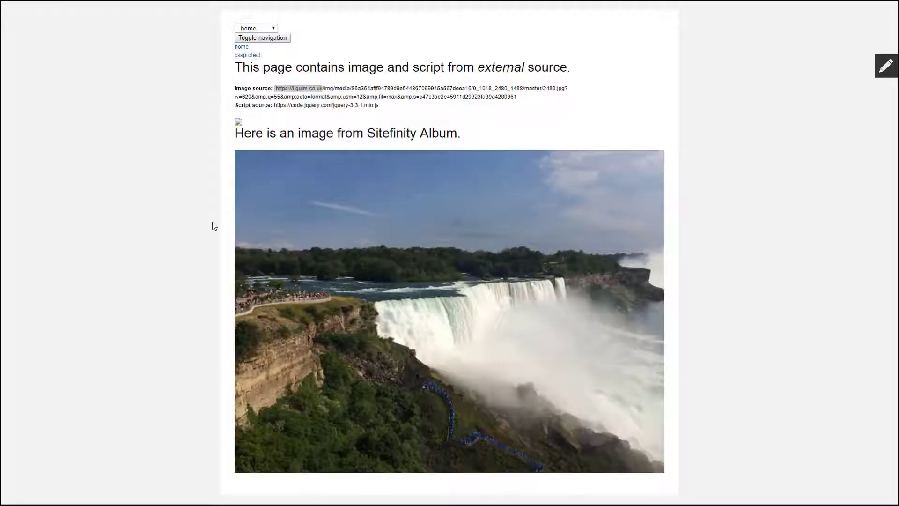
Reload the home page and confirm in DevTools that jquery-3.3.1.min.js and 2480.jpg return 200.
key(F5)
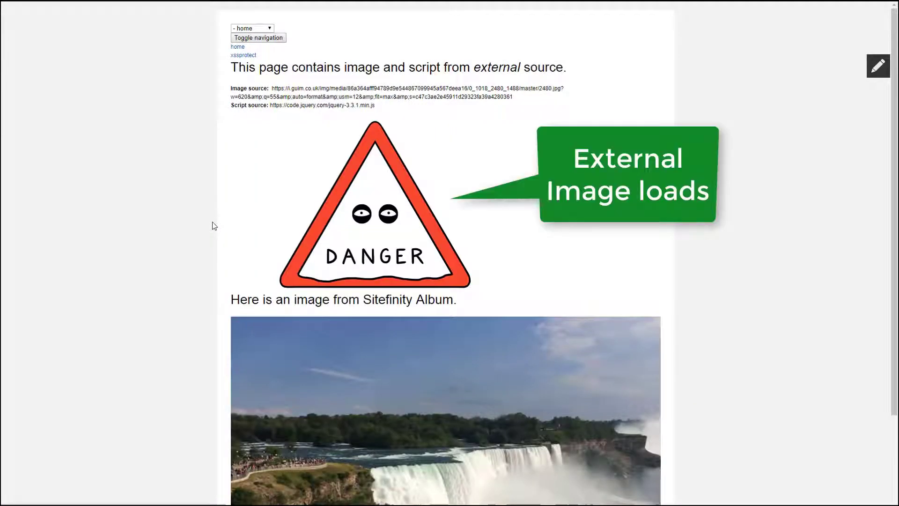
key(ctrl+shift+j)
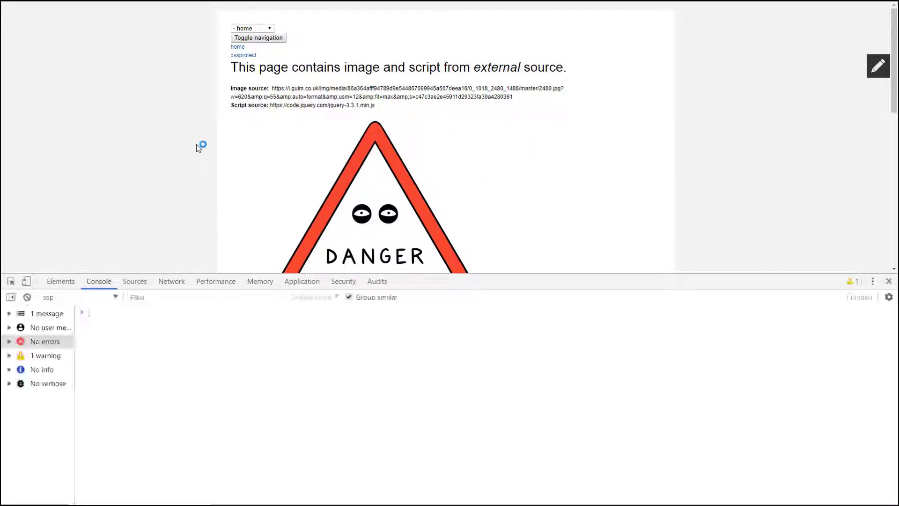
click(171, 281)
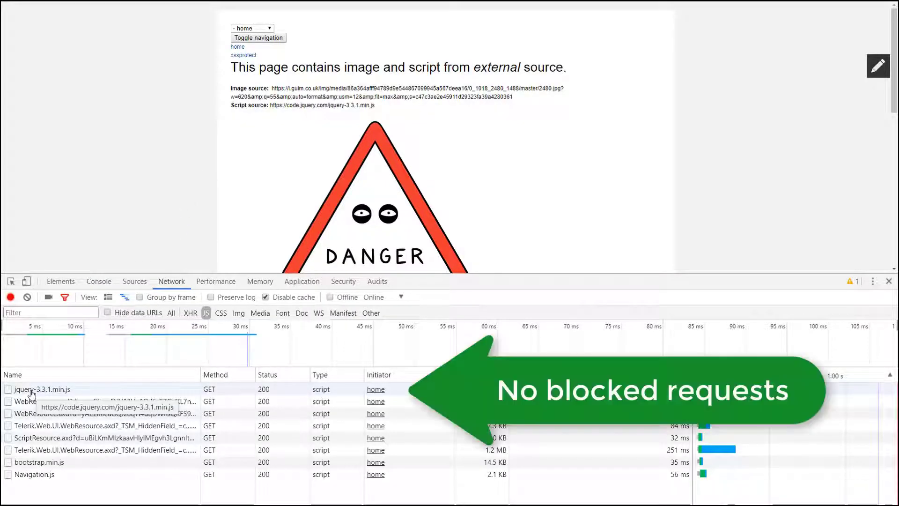
click(239, 313)
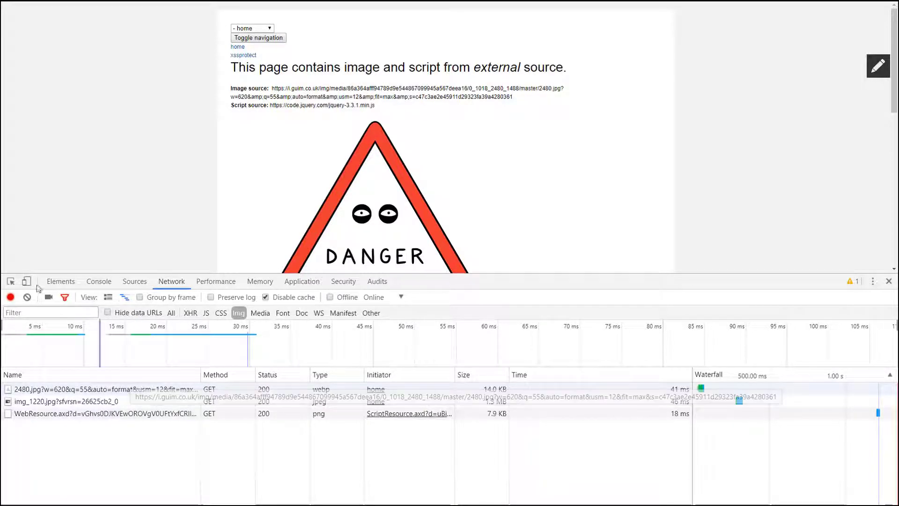
click(11, 281)
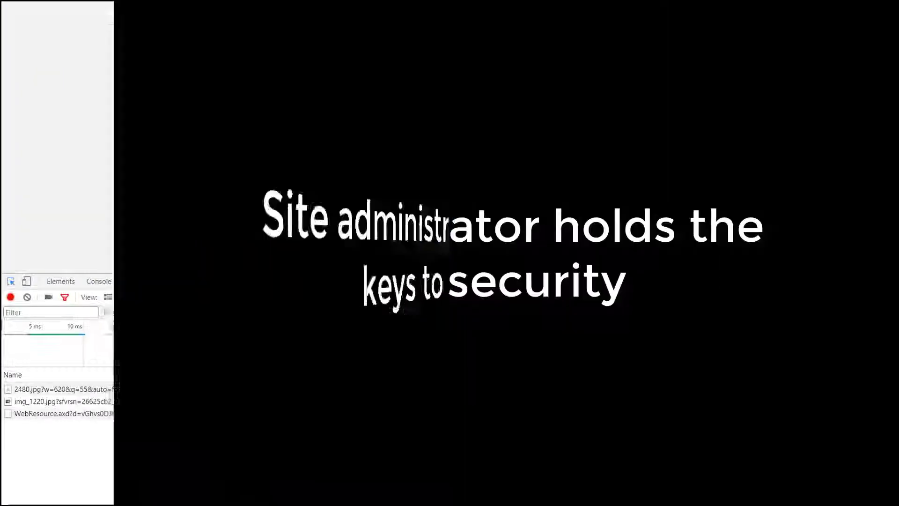